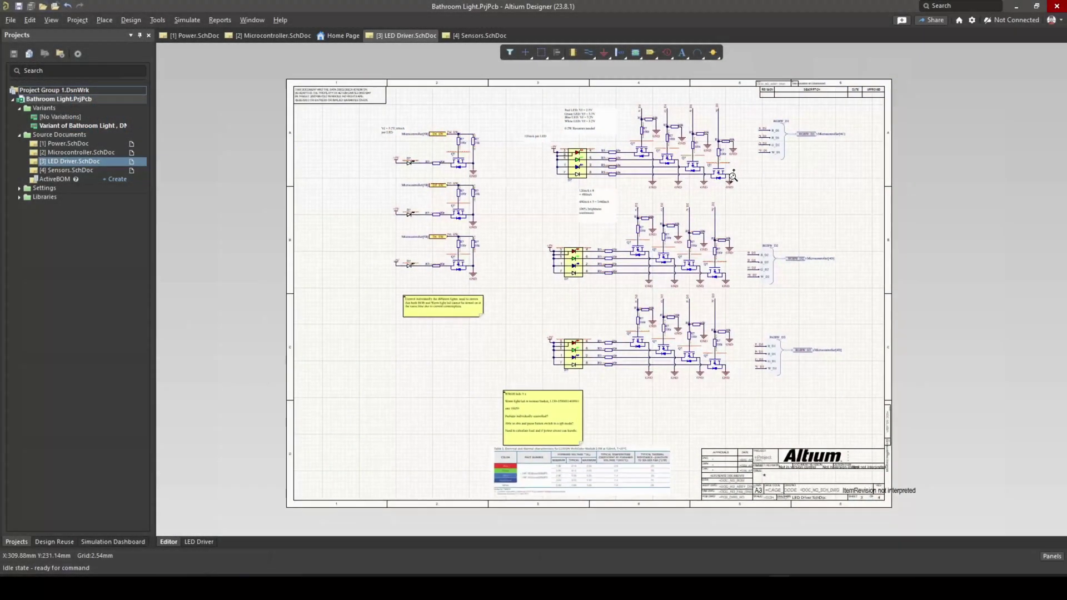
Step: Examine the single-LED circuits and the RGBW LED driver circuits on the LED Driver schematic sheet
scroll(733, 177, up, 3)
drag(572, 211, 701, 288)
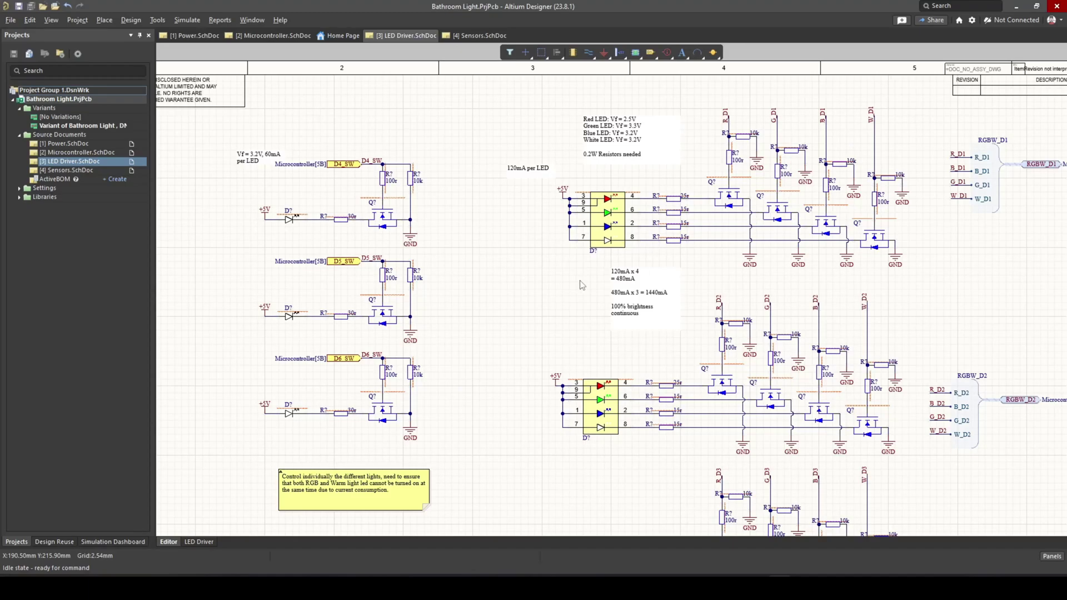
drag(419, 225, 247, 250)
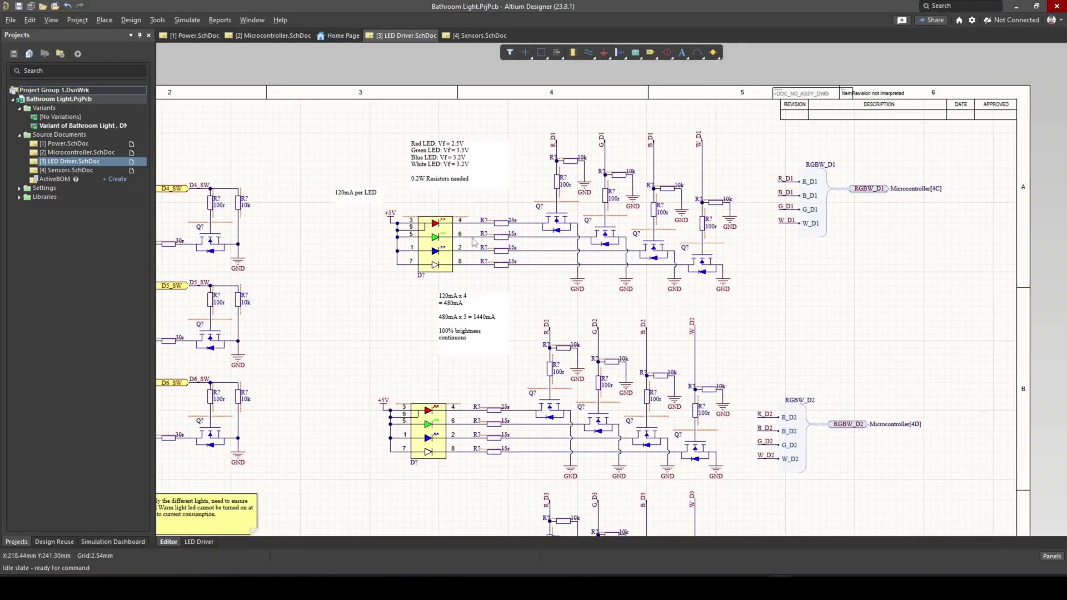
drag(544, 290, 713, 266)
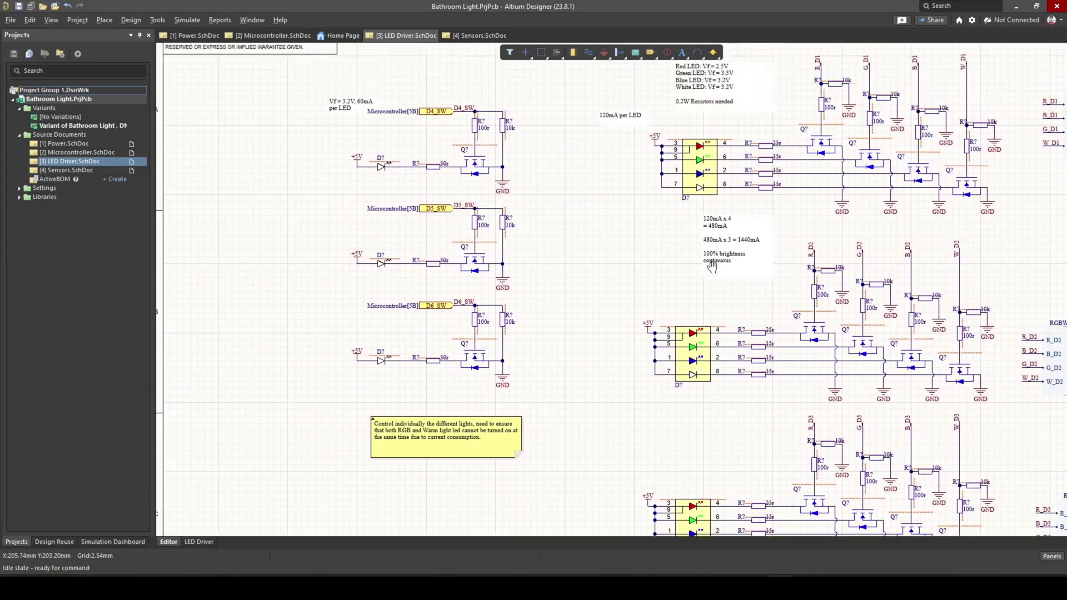
scroll(714, 278, up, 3)
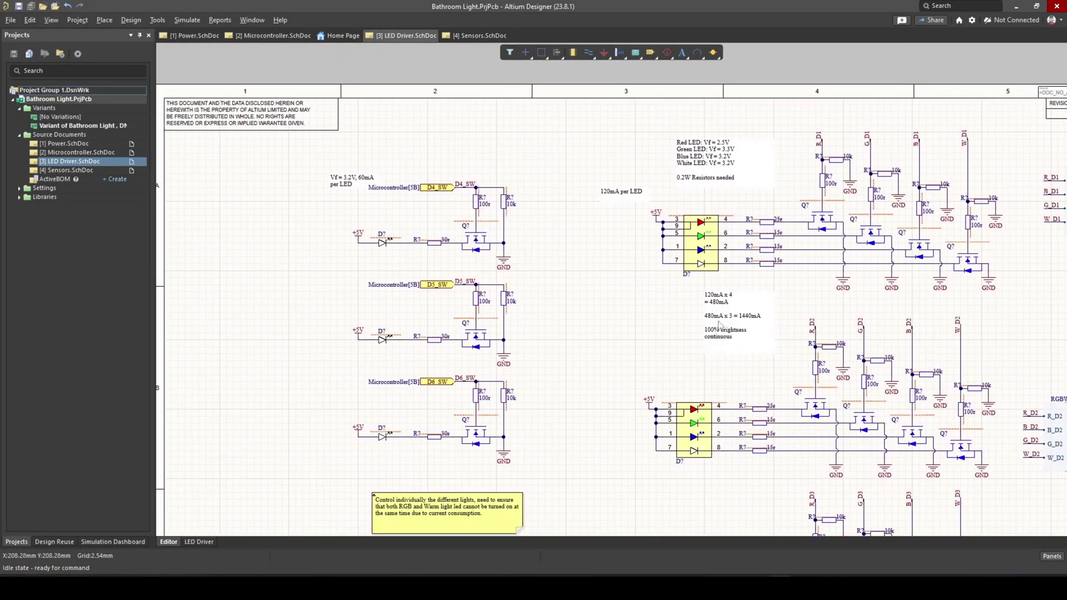
scroll(466, 174, up, 3)
scroll(455, 167, down, 3)
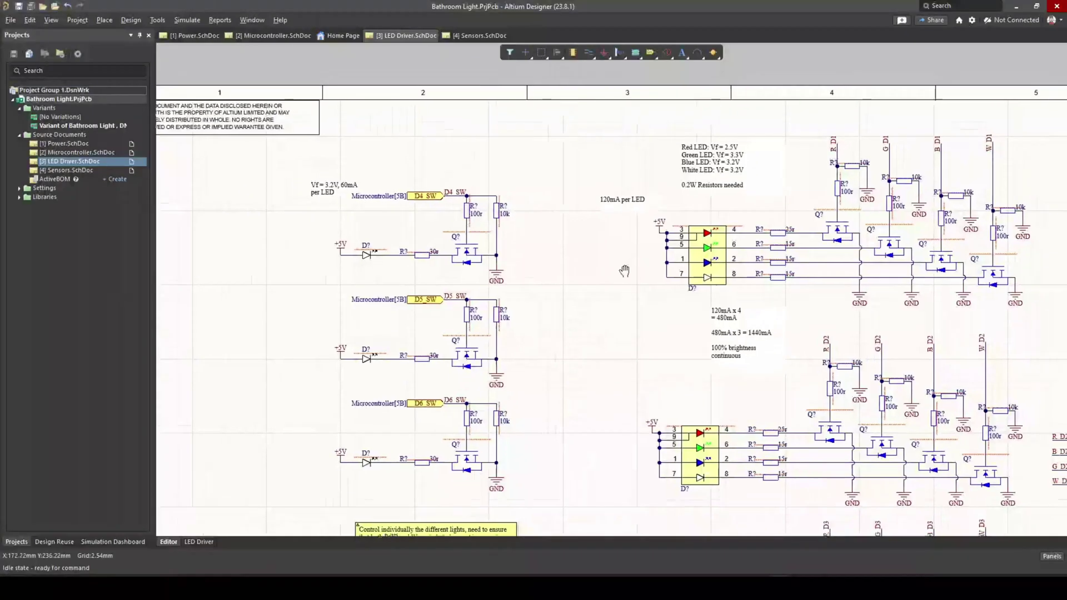
scroll(561, 258, up, 1)
scroll(560, 258, up, 3)
scroll(611, 233, down, 1)
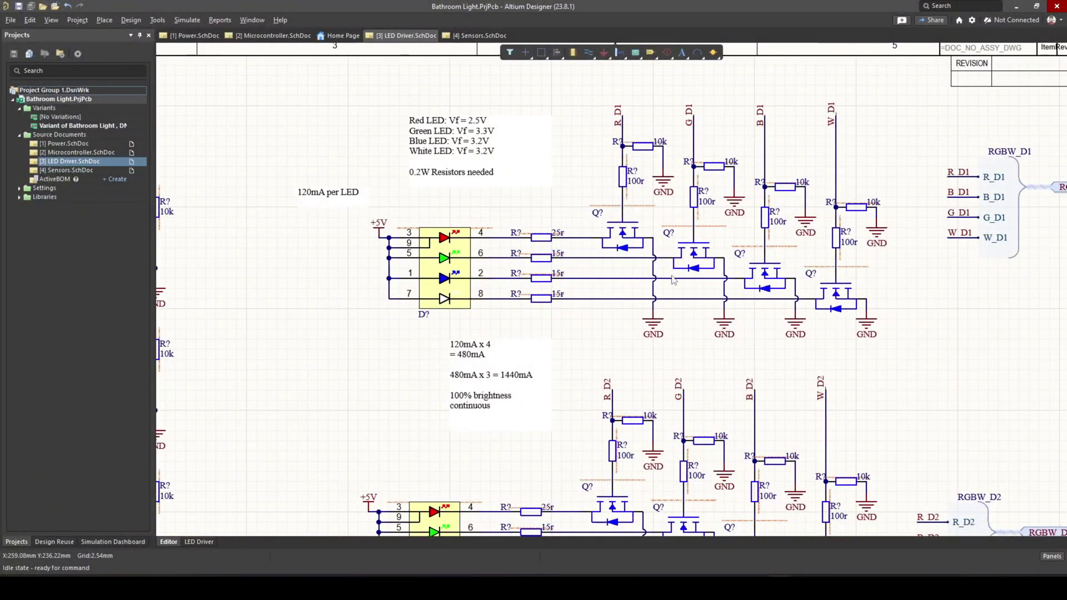
Step: Inspect the first RGBW LED circuit's series resistors, MOSFETs and current notes, and compare it with the other two RGBW circuits
scroll(662, 285, down, 2)
scroll(507, 217, up, 3)
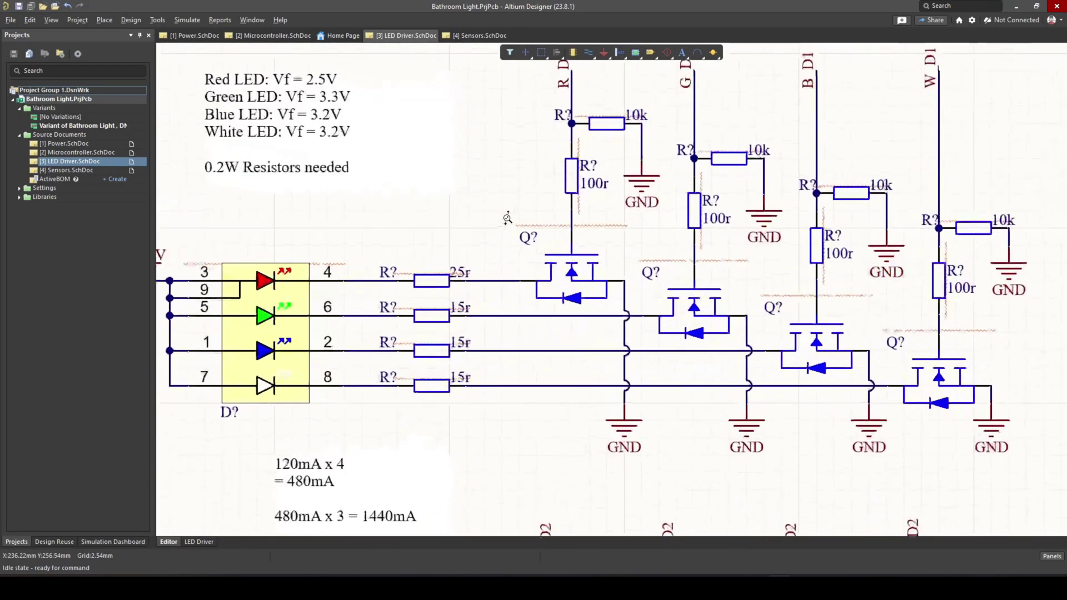
scroll(507, 218, down, 1)
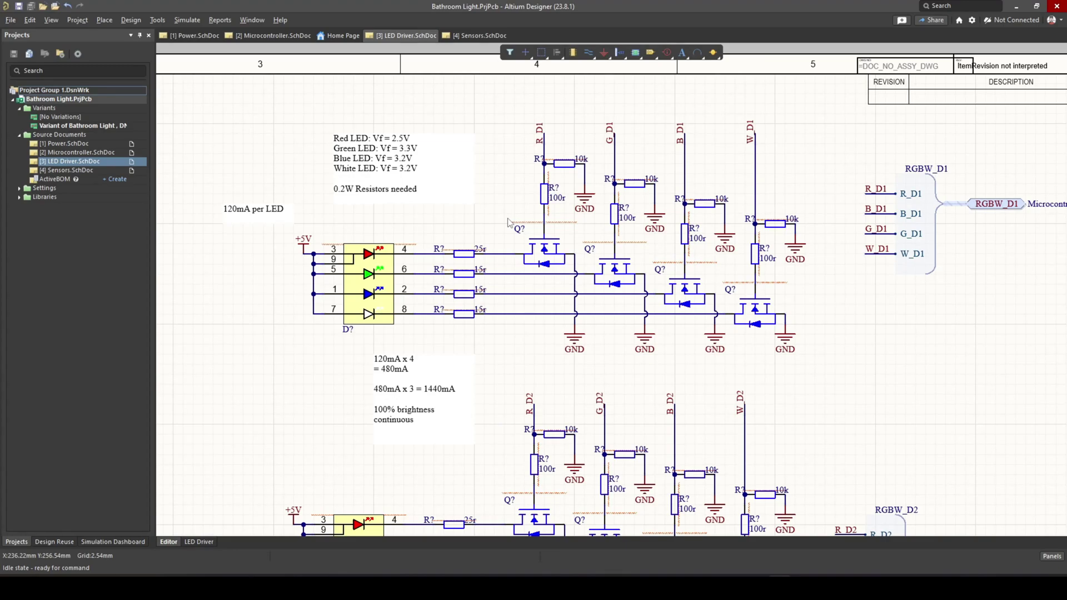
scroll(426, 293, up, 3)
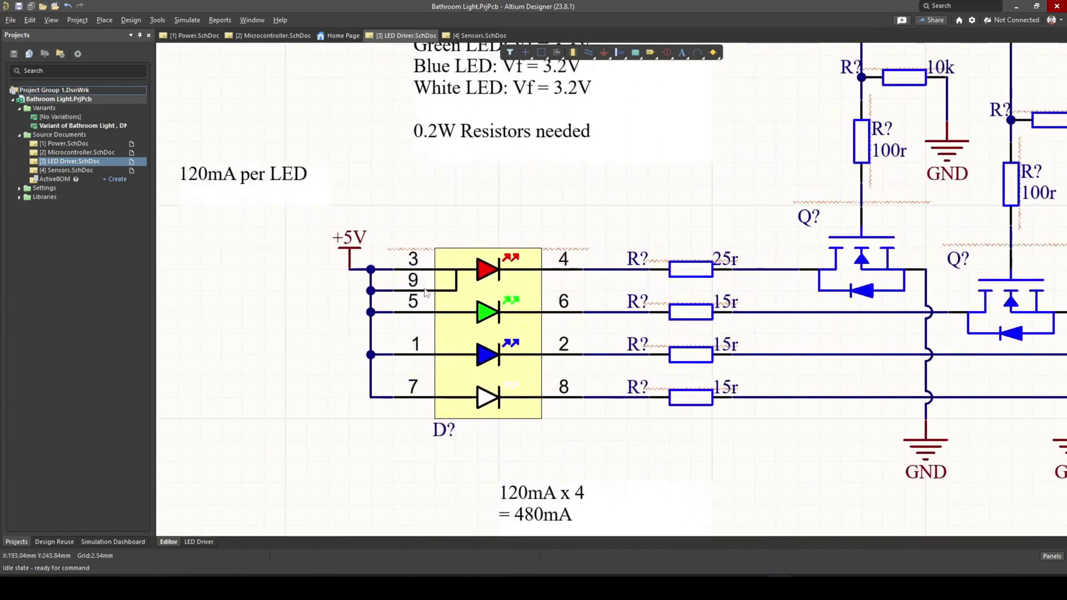
scroll(426, 292, down, 5)
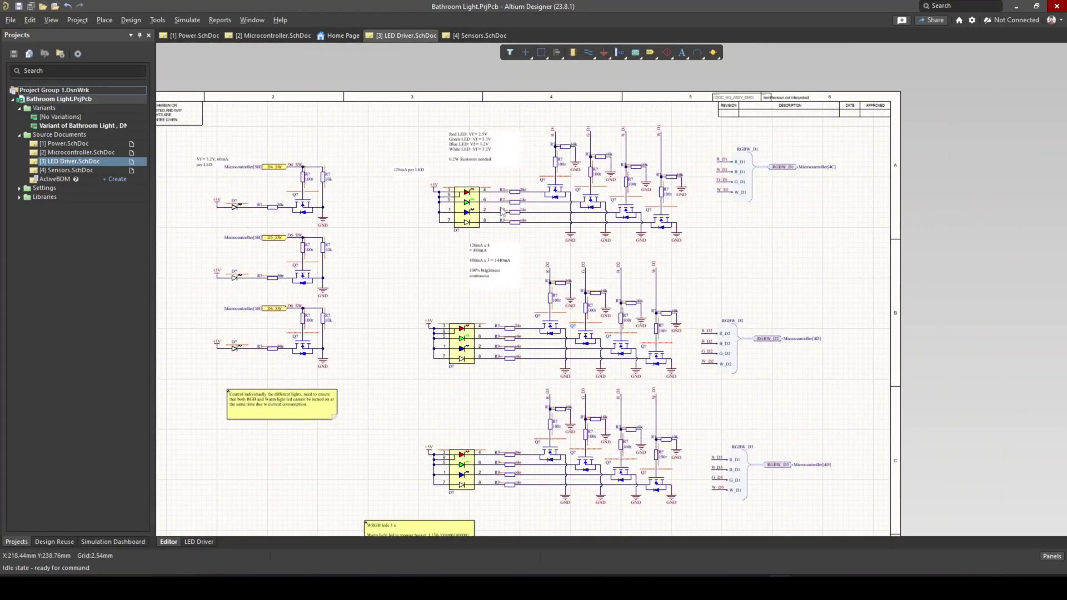
drag(502, 210, 476, 243)
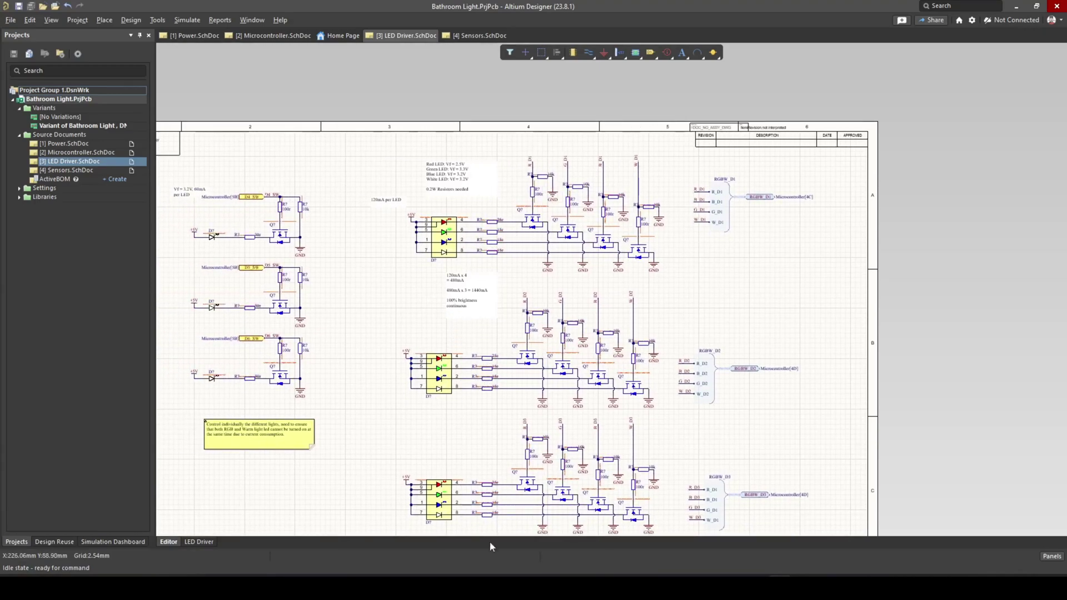
drag(518, 421, 546, 347)
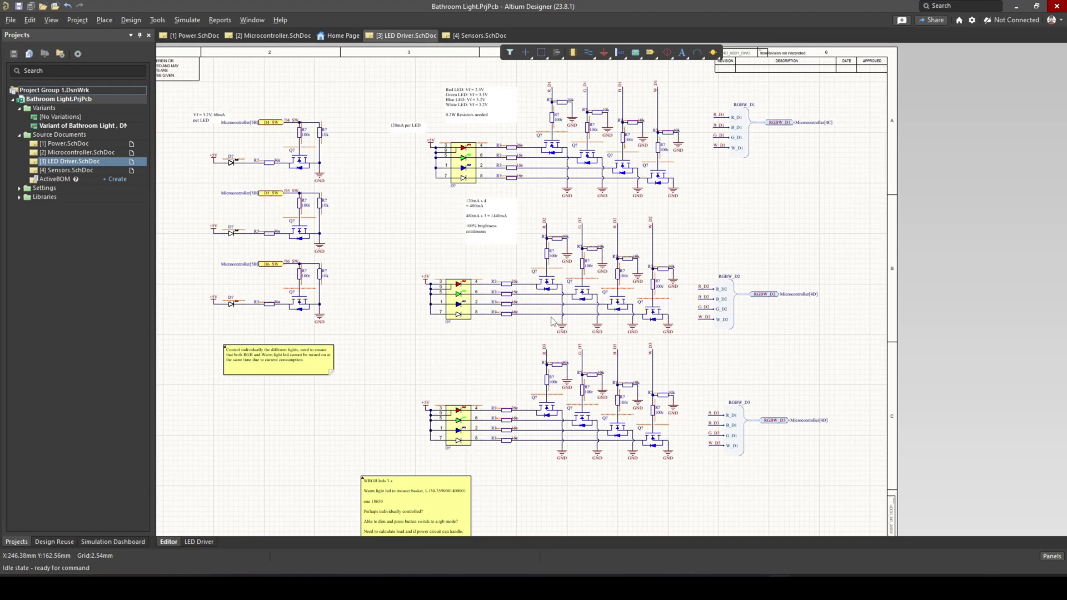
scroll(553, 321, up, 5)
scroll(377, 173, up, 3)
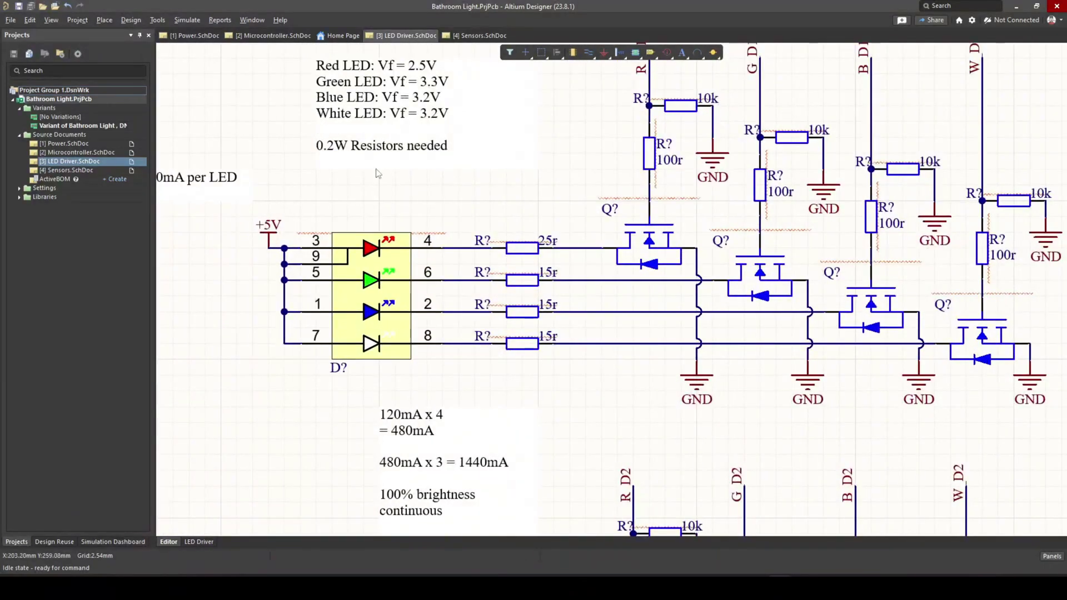
scroll(409, 153, down, 2)
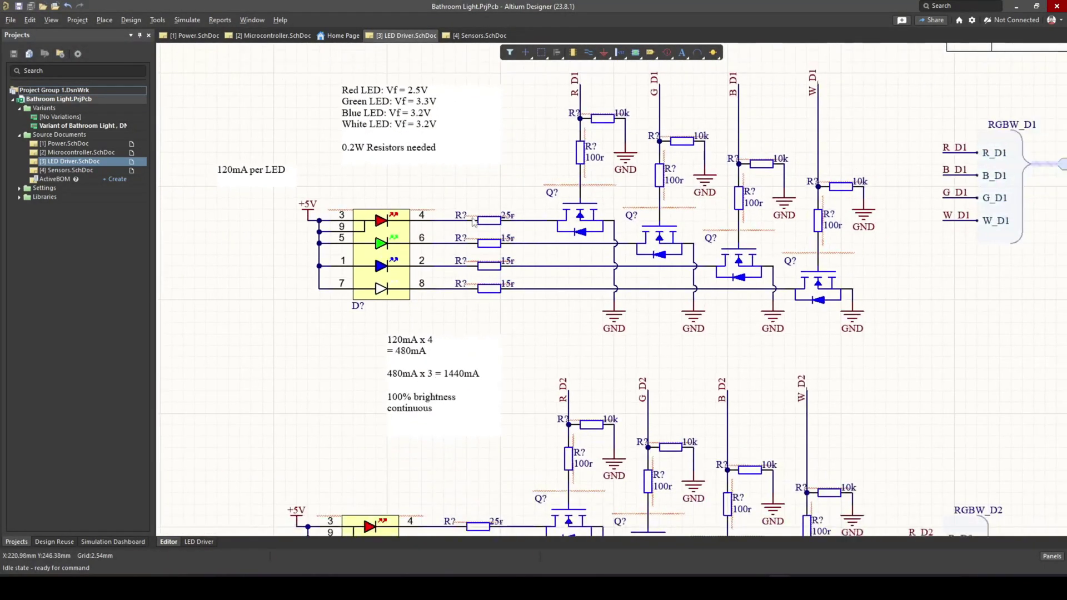
Step: Move the first RGBW LED symbol and its 25r resistor away from the MOSFETs to free space on the red channel line
double_click(488, 220)
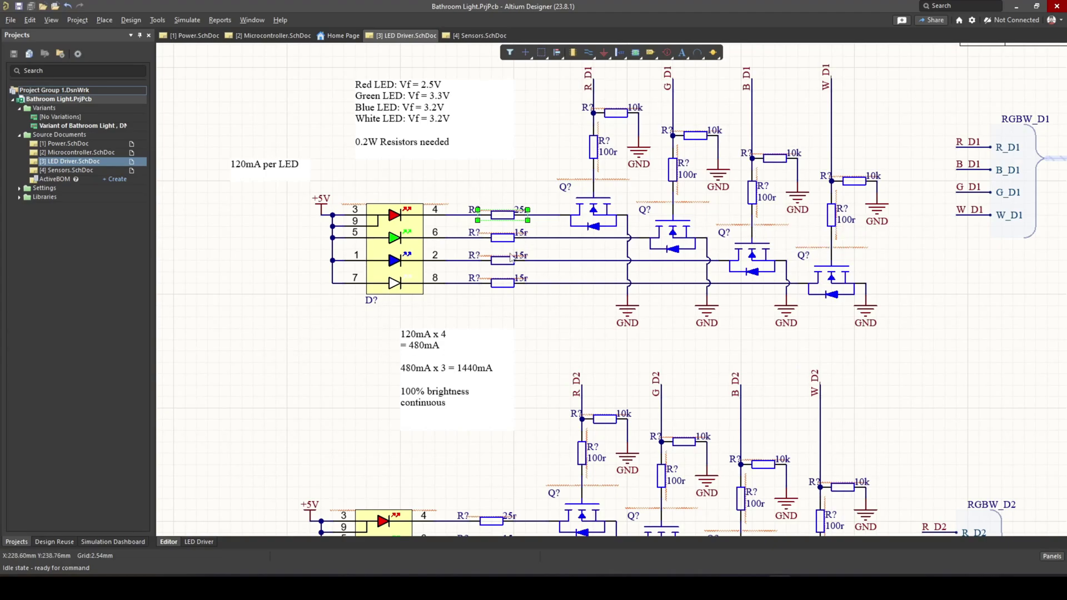
scroll(512, 256, up, 5)
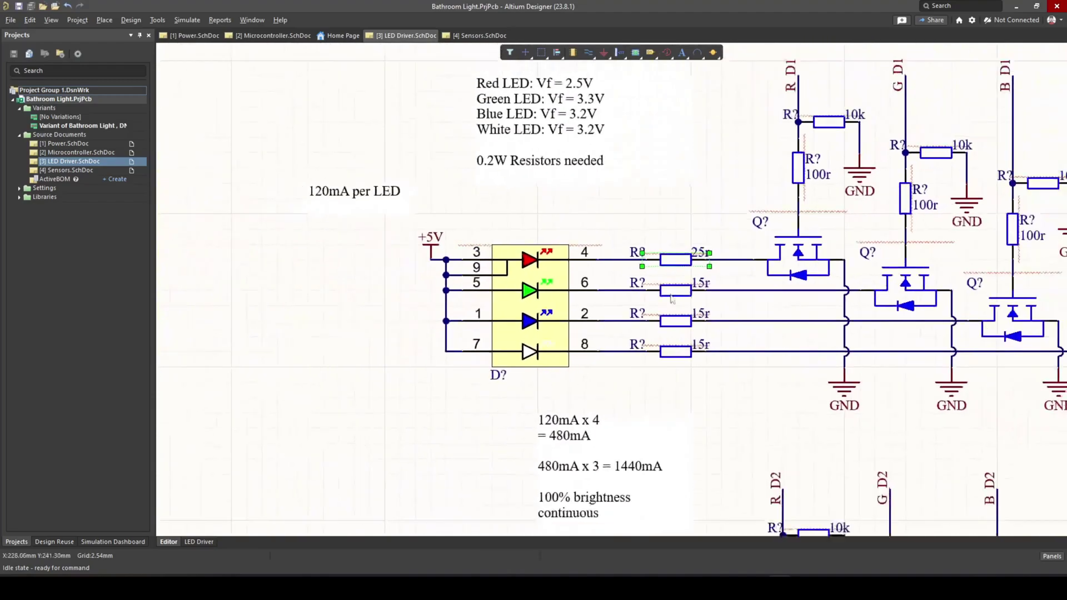
scroll(671, 300, right, 3)
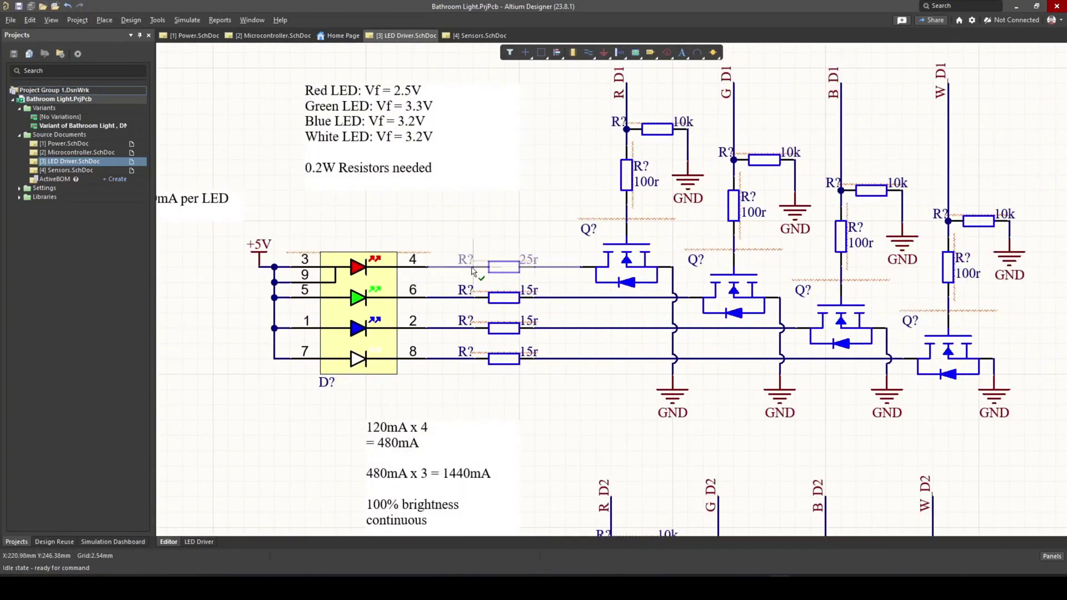
drag(471, 271, 517, 273)
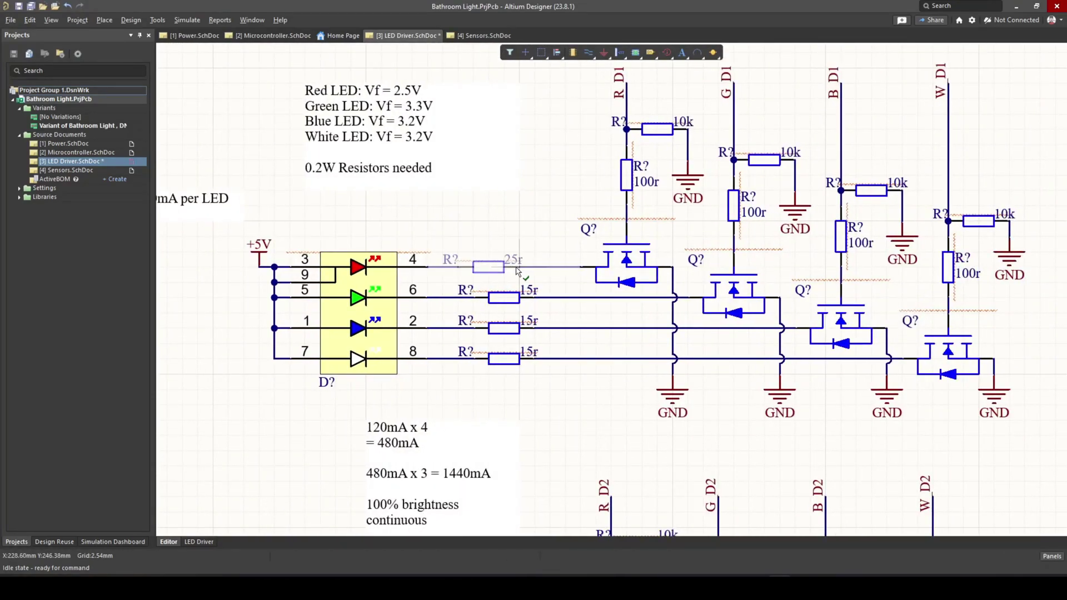
drag(361, 311, 238, 312)
drag(456, 272, 364, 272)
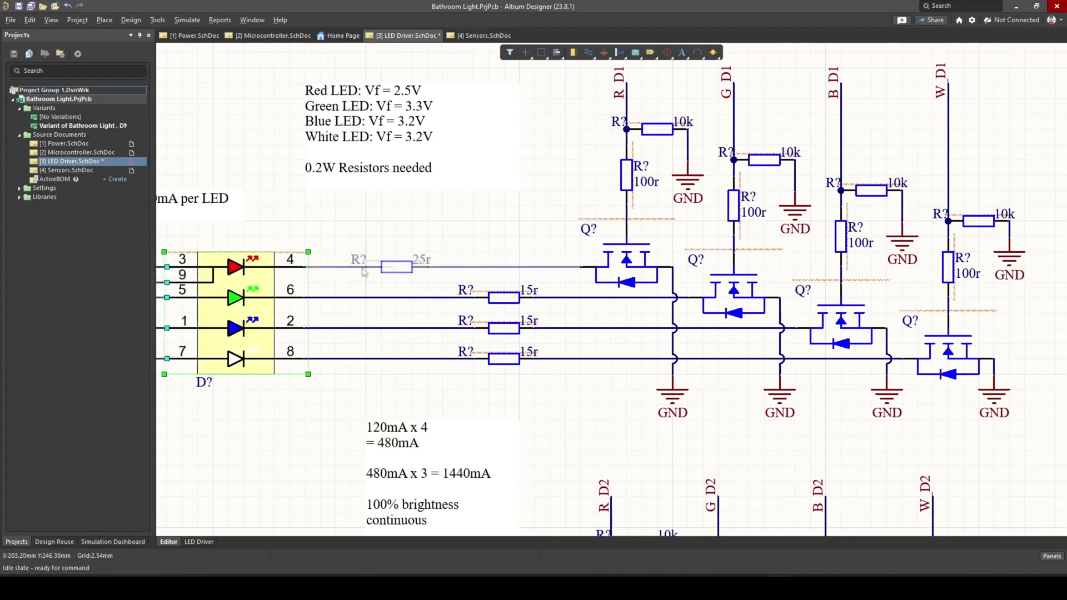
Step: Paste a 15r resistor on the red channel line between the 25r resistor and its MOSFET
click(364, 273)
key(ctrl+v)
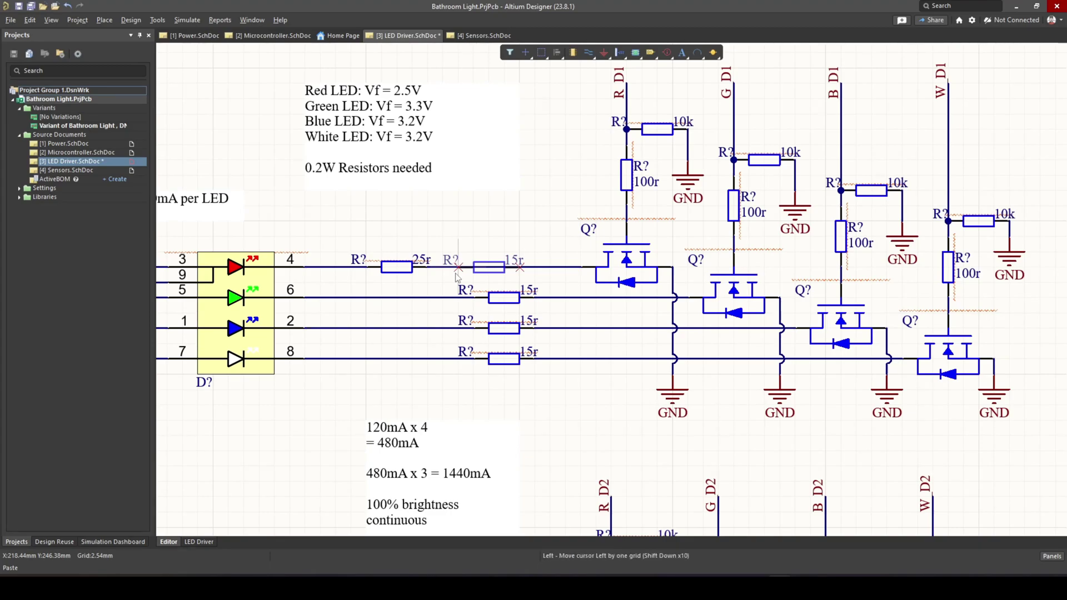
key(Right)
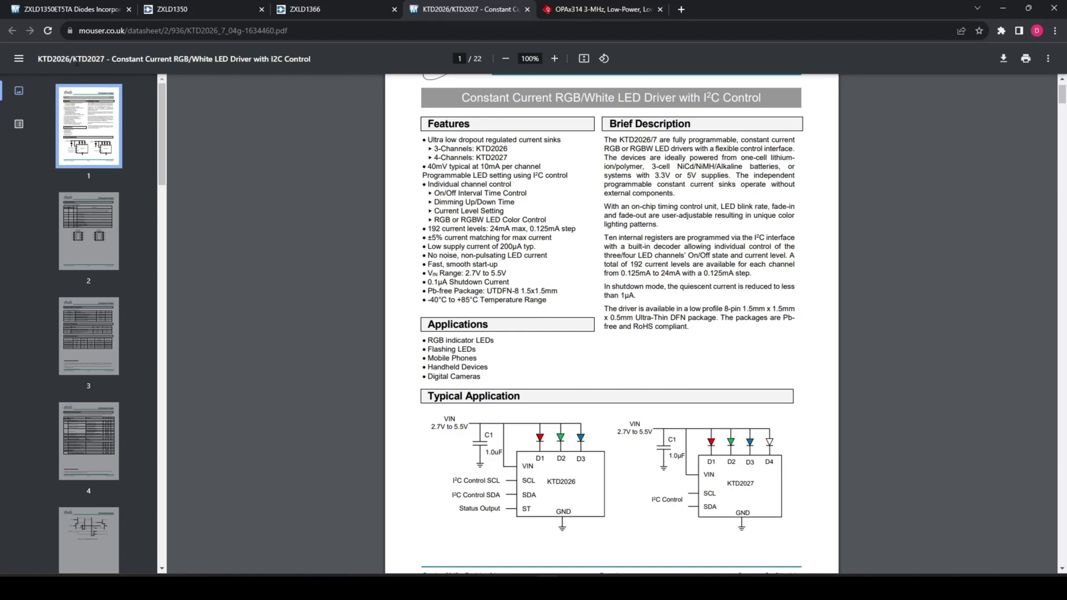
Step: Switch to the browser and examine the KTD2026/KTD2027 datasheet's title, features, description and KTD2026 typical application circuit
scroll(683, 126, up, 1)
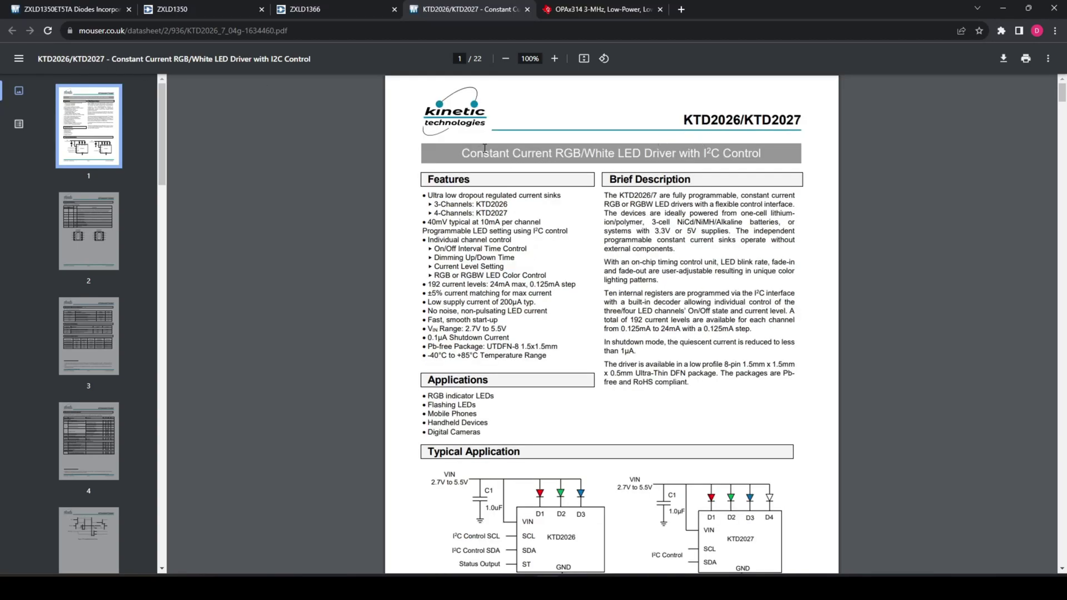
drag(477, 153, 602, 153)
scroll(642, 210, down, 2)
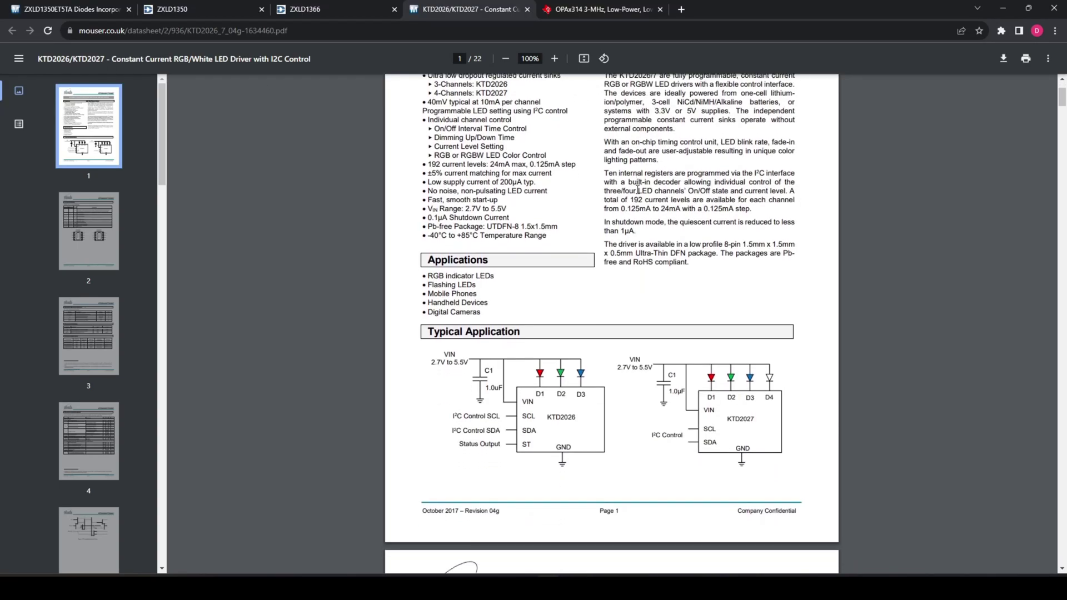
scroll(642, 210, up, 2)
click(658, 278)
scroll(658, 278, down, 1)
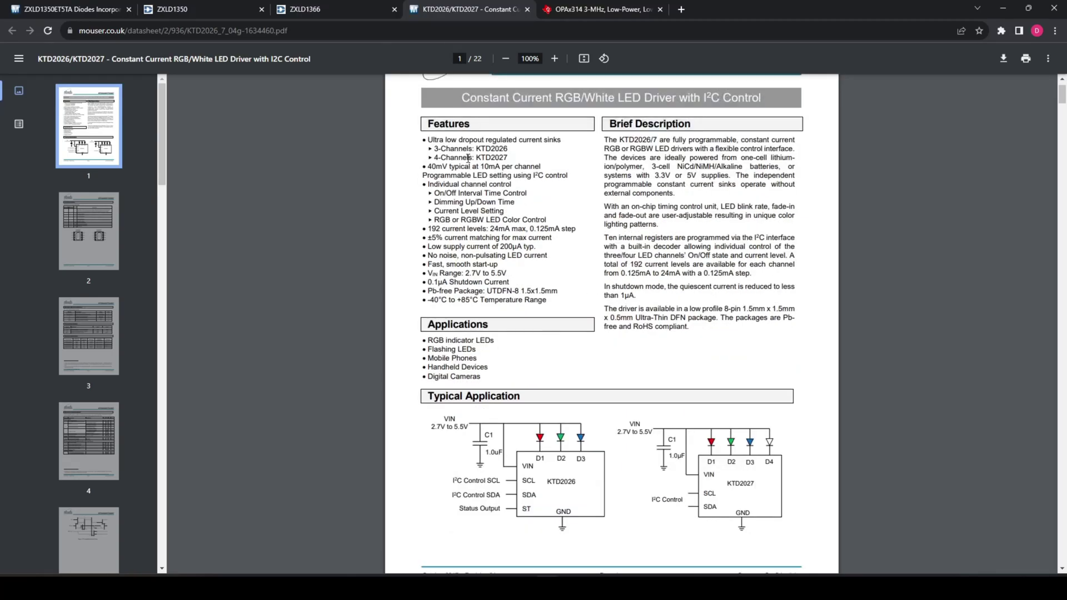
drag(439, 246, 522, 301)
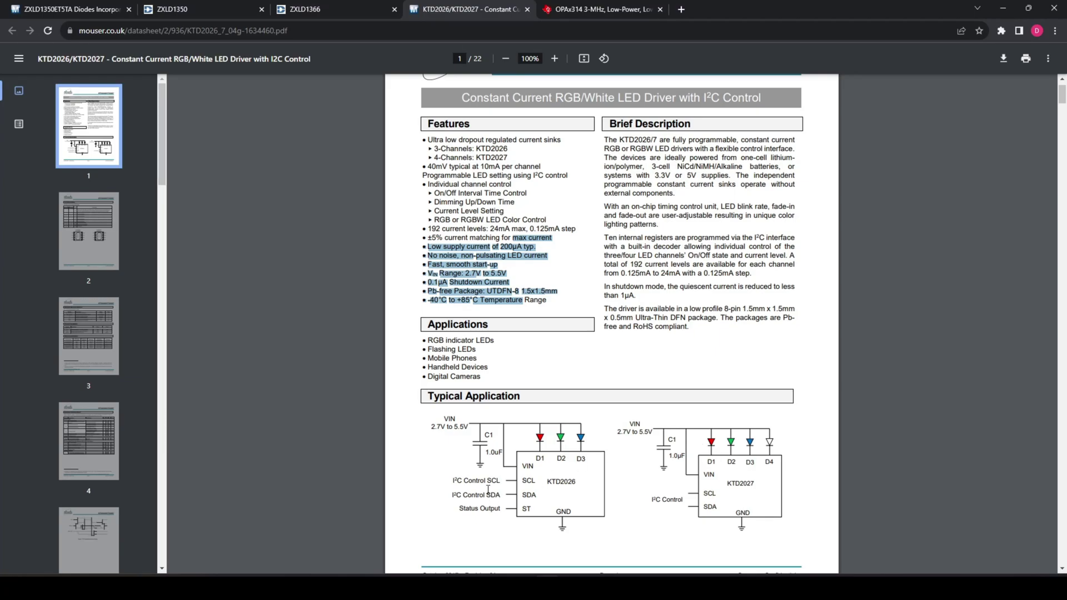
drag(488, 490, 611, 519)
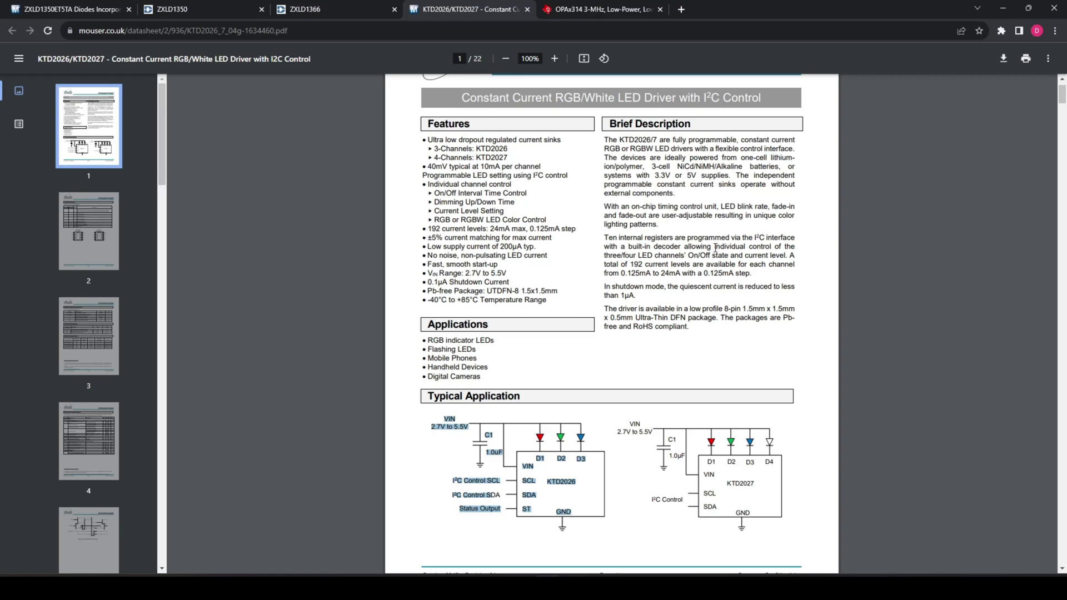
Step: Skim the KTD2026/KTD2027 datasheet's pin descriptions, electrical characteristics and functional block diagram, and return to the first page
scroll(596, 302, down, 3)
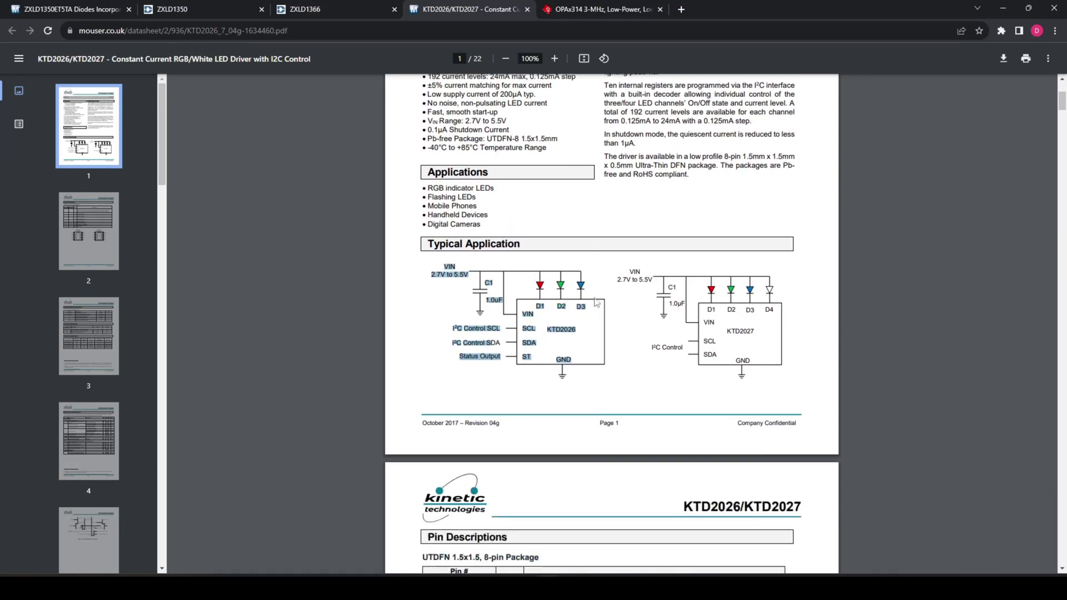
scroll(595, 302, down, 8)
scroll(597, 320, down, 6)
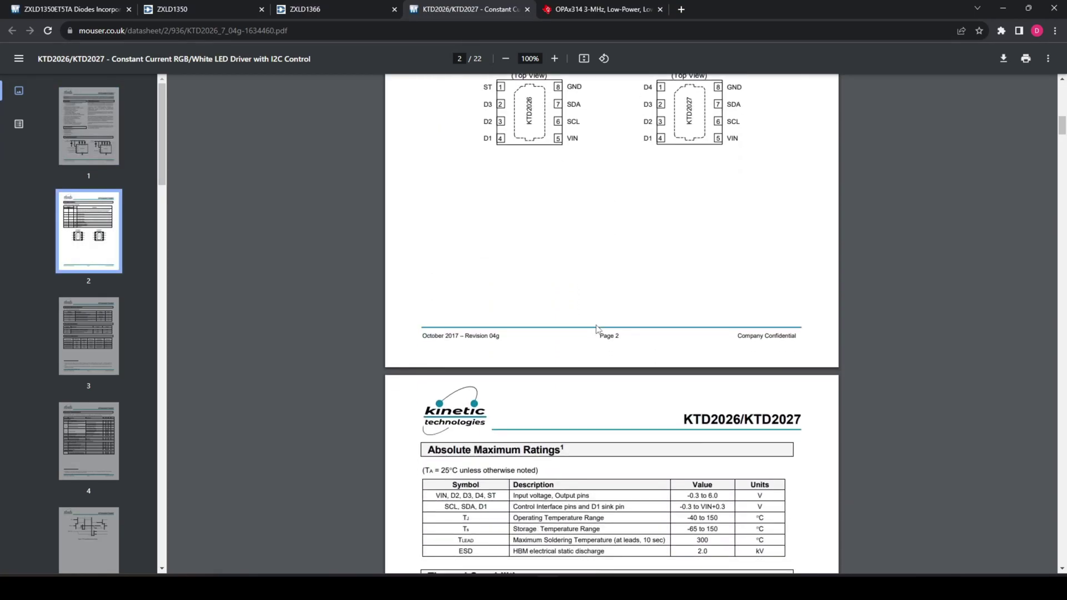
scroll(596, 328, down, 16)
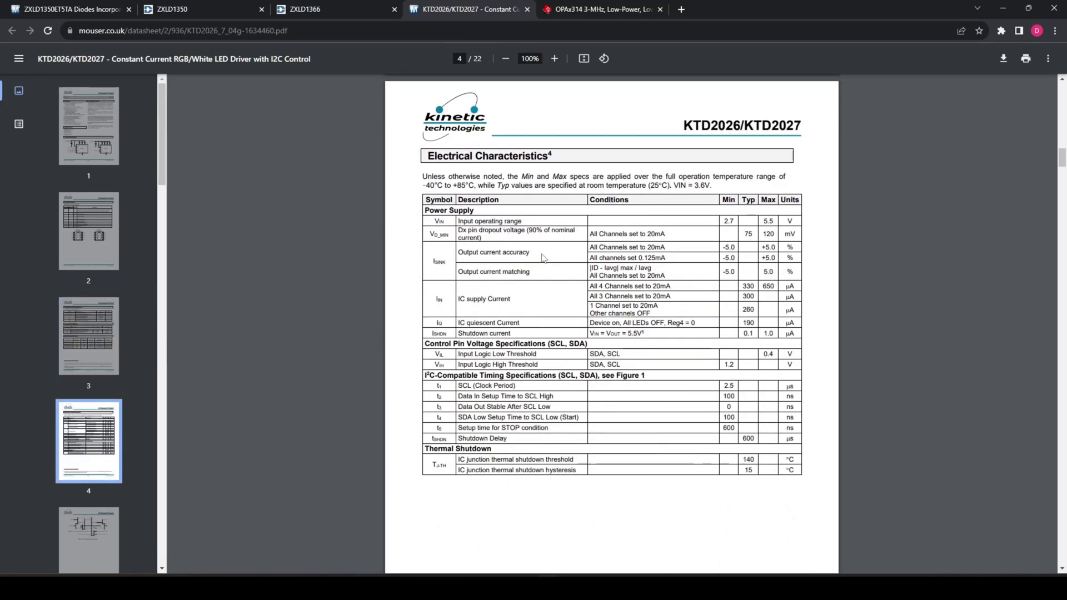
scroll(543, 257, down, 20)
scroll(628, 308, up, 2)
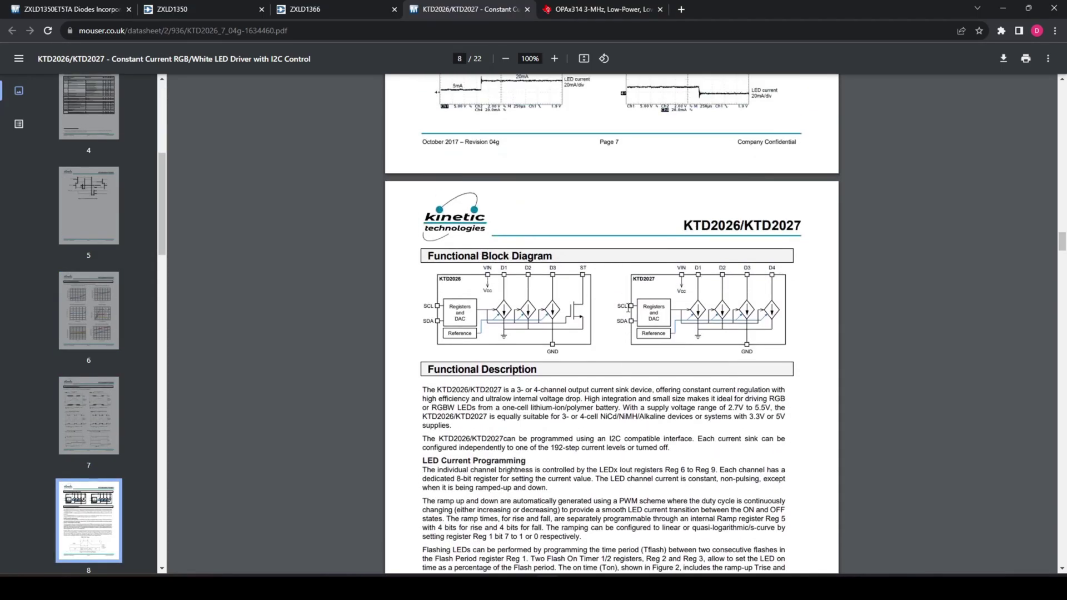
scroll(628, 312, up, 20)
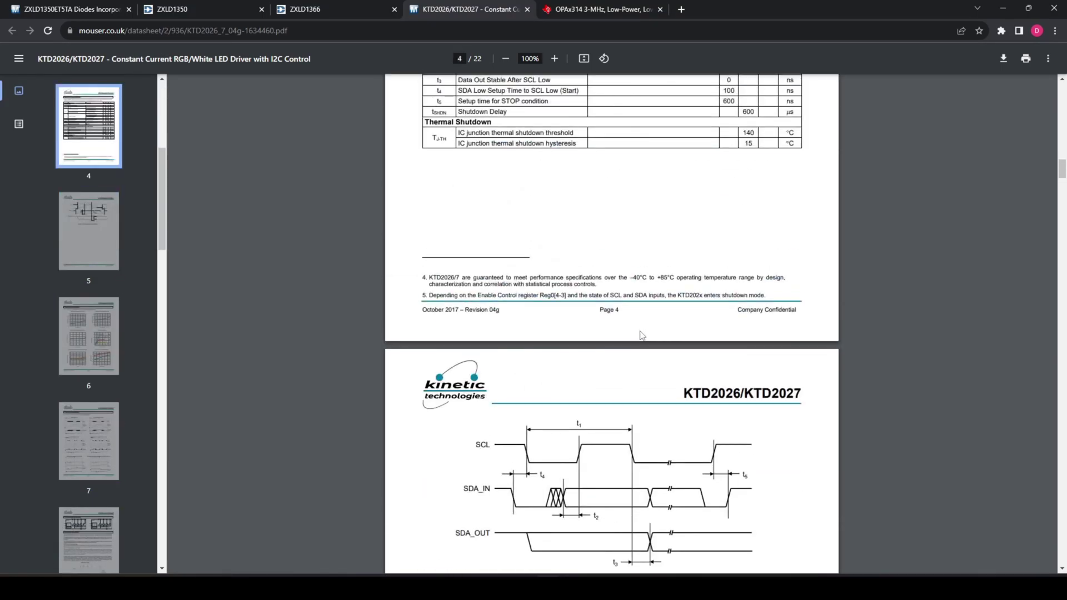
scroll(641, 335, up, 14)
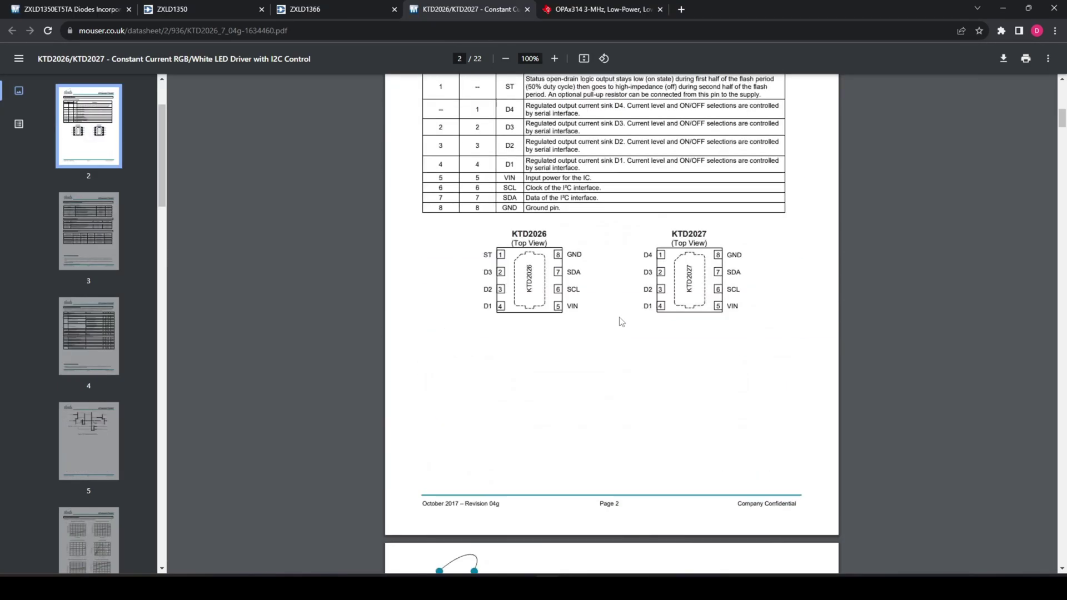
scroll(621, 321, up, 10)
Step: Review the KTD2027 typical application circuit, highlighting its I²C Control label and the 24mA max current specification in the features
scroll(621, 314, down, 4)
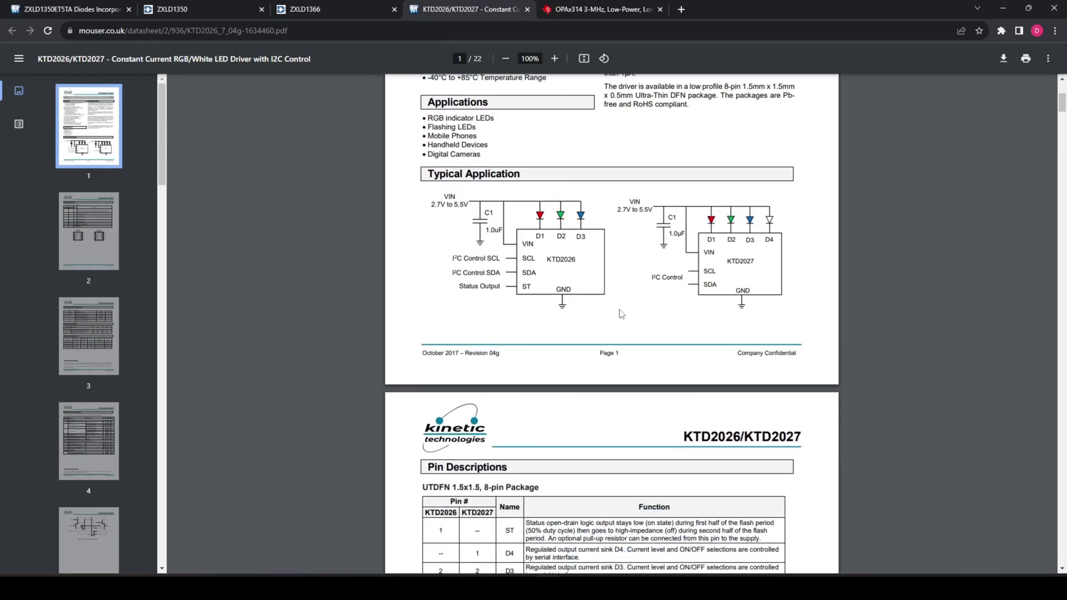
scroll(621, 315, up, 6)
scroll(595, 378, down, 2)
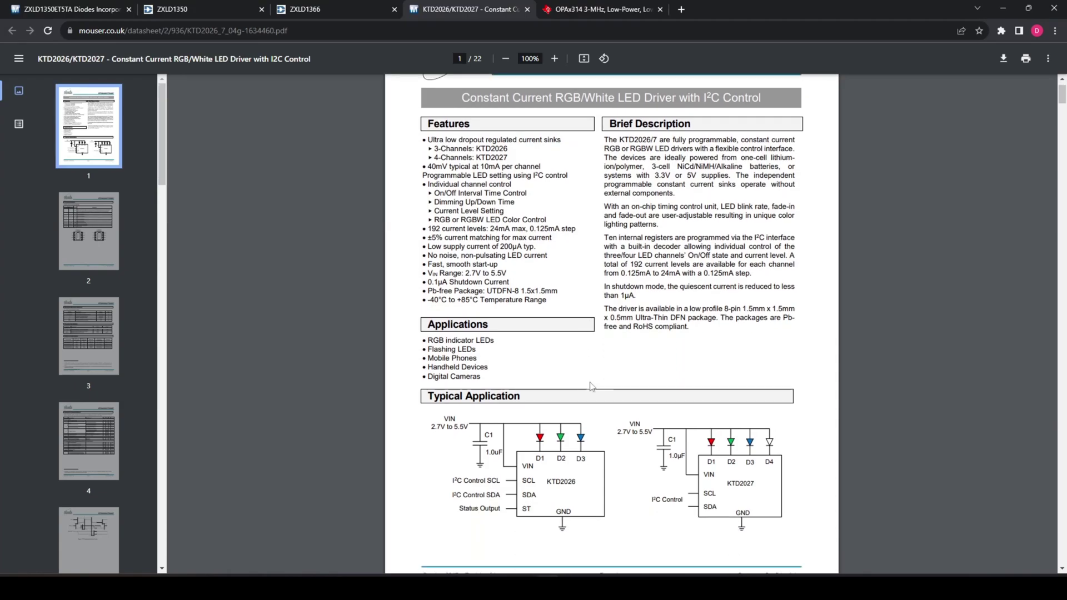
drag(649, 499, 692, 500)
click(694, 510)
drag(490, 229, 523, 228)
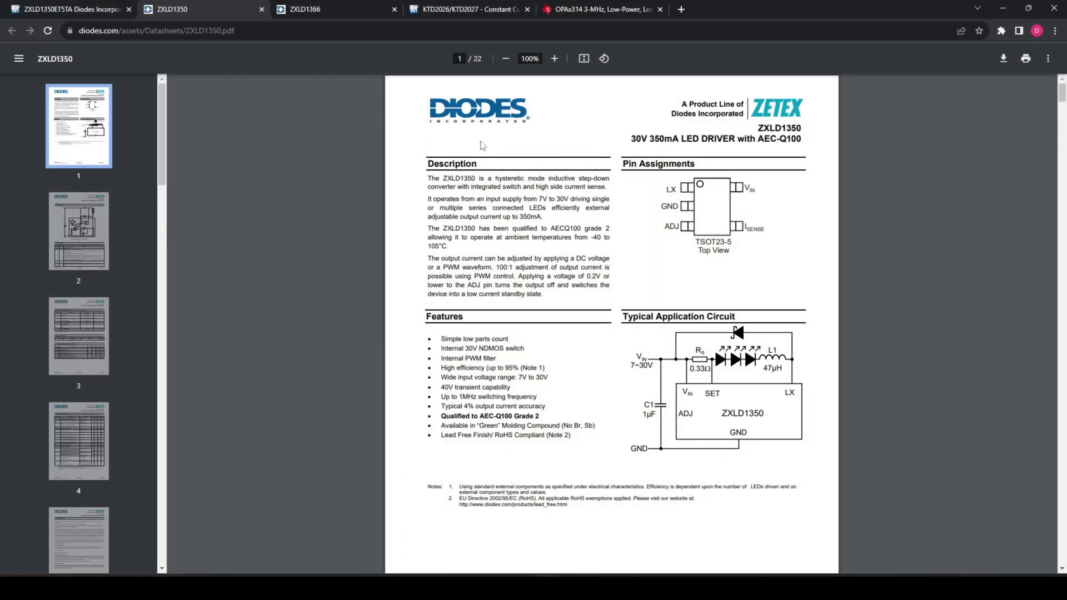
Step: Examine the ZXLD1350 datasheet's first page, highlighting the description text and checking the features and typical application circuit
drag(588, 178, 598, 179)
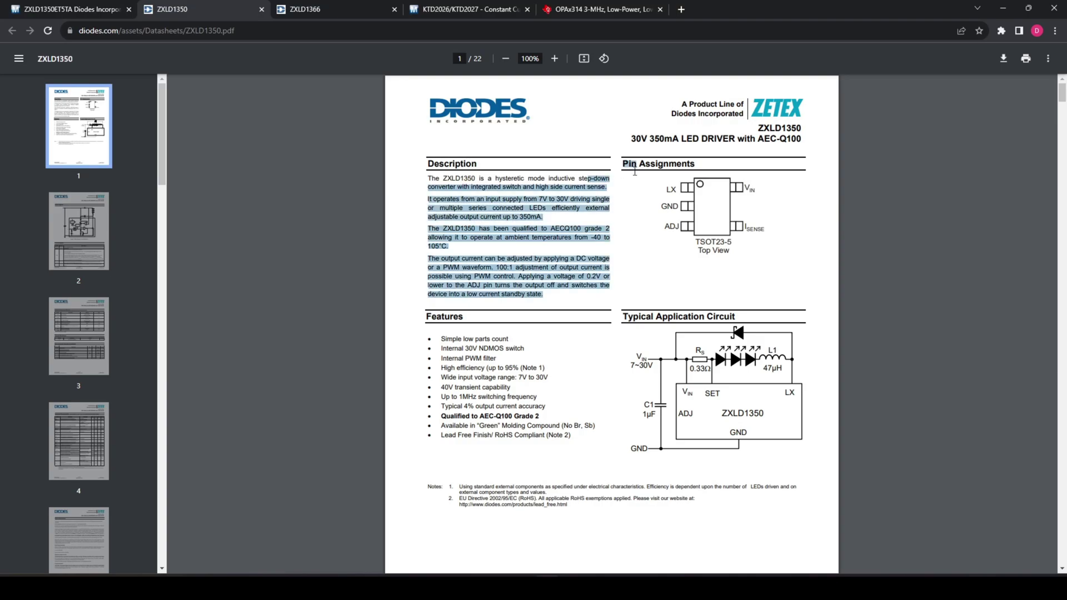
click(556, 241)
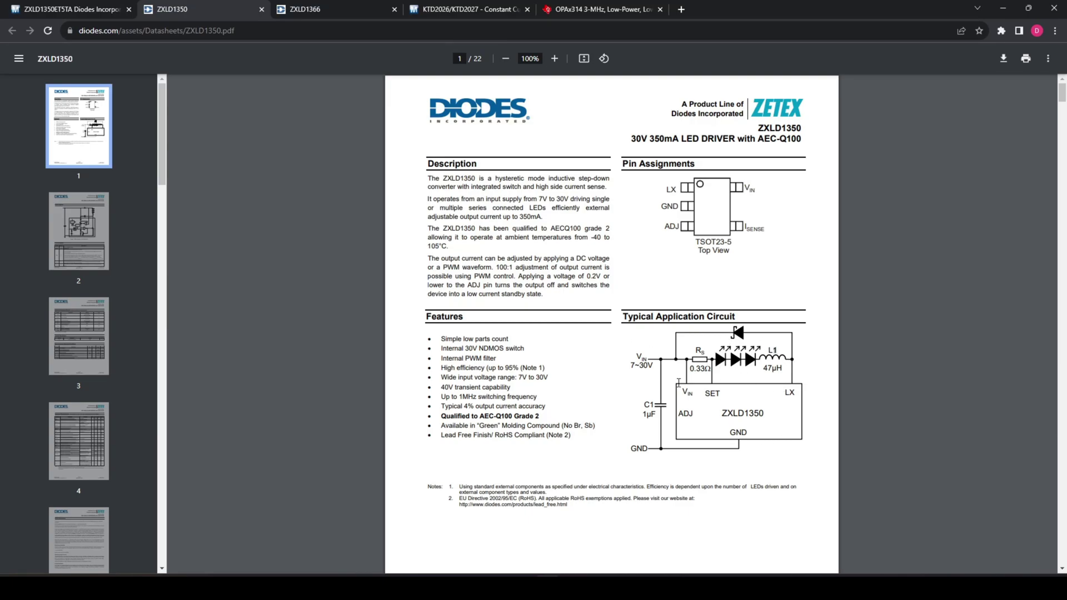
scroll(498, 235, down, 1)
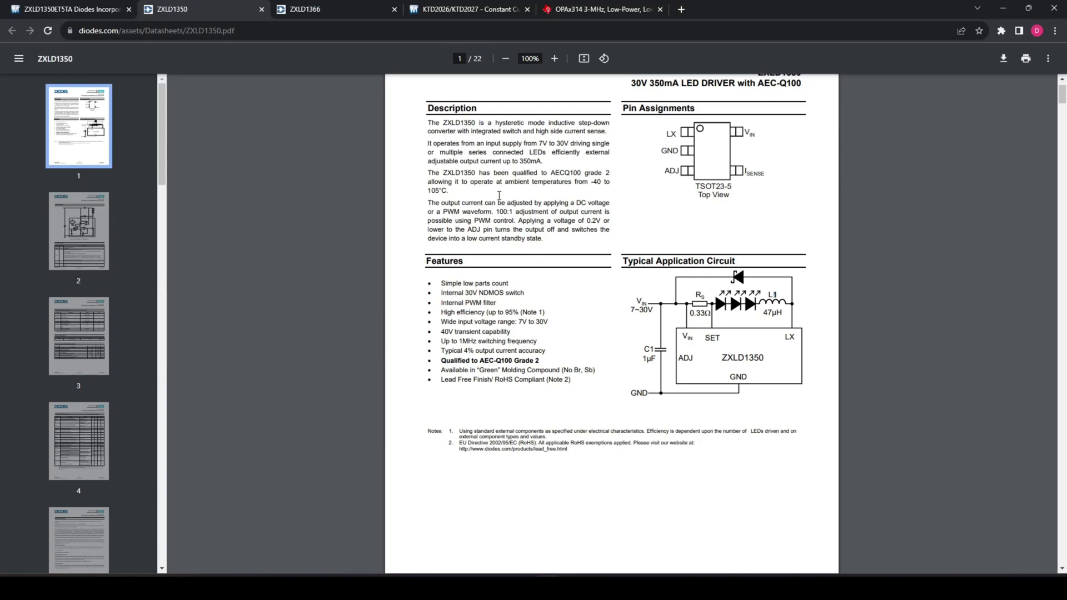
Step: Review the ZXLD1350 pin description table and block diagram, highlighting the PWM signal drive option of the ADJ pin
scroll(506, 191, down, 15)
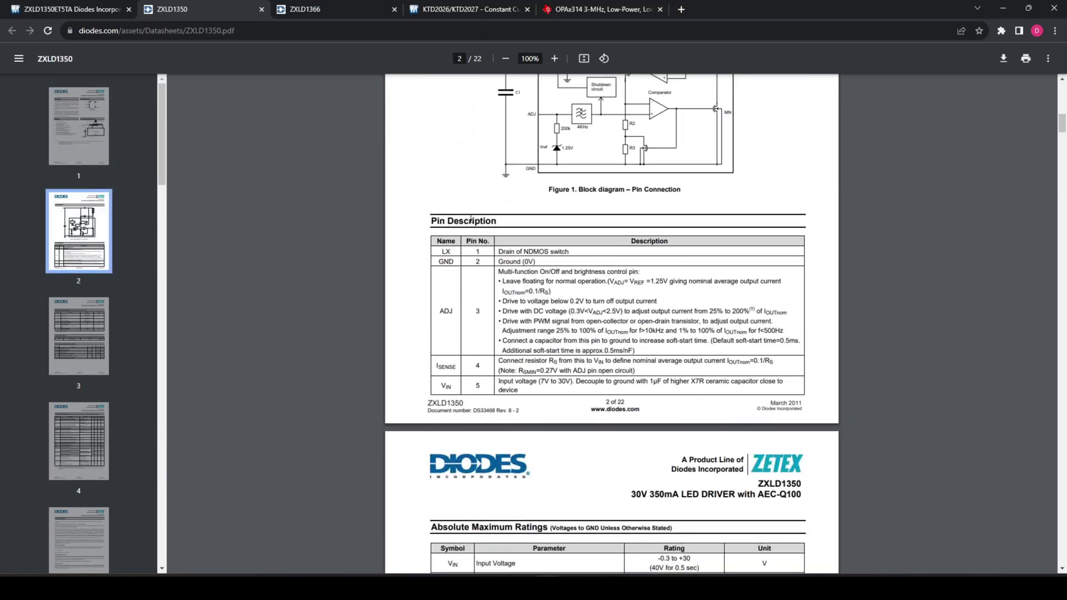
drag(600, 322, 525, 322)
scroll(493, 310, up, 1)
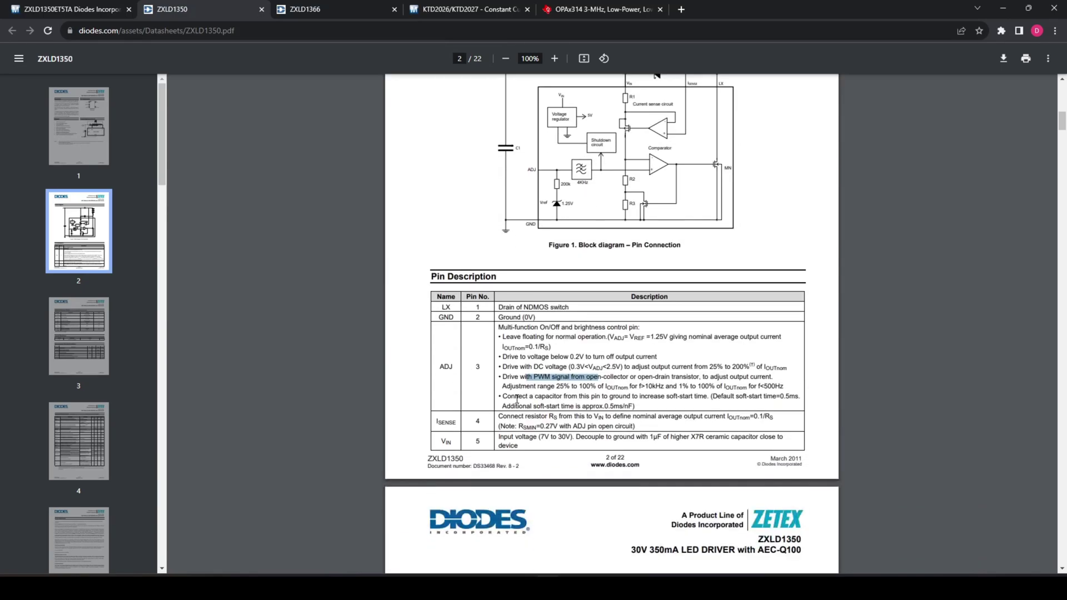
click(515, 398)
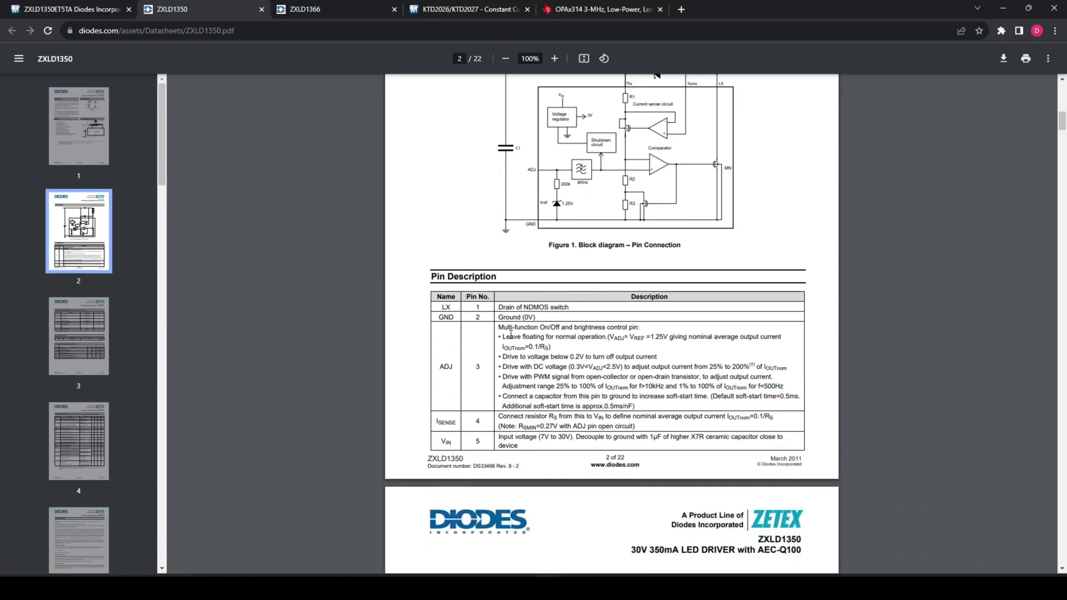
scroll(532, 289, up, 2)
scroll(635, 227, down, 1)
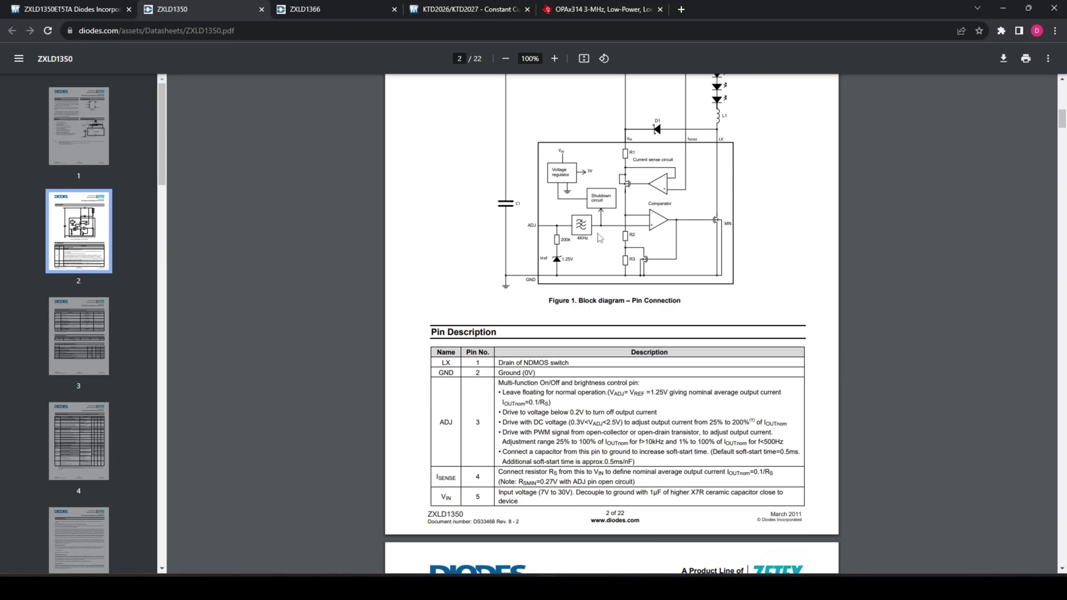
Step: Skim the ZXLD1350 electrical characteristics, revisit the first page and block diagram, and read the device description on page 5
scroll(600, 237, down, 15)
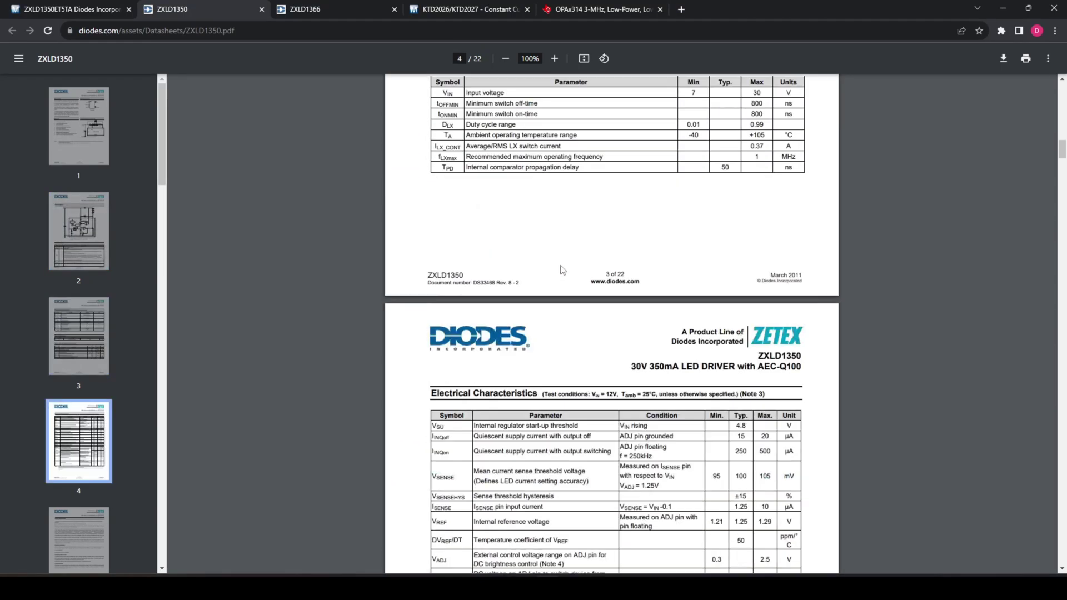
scroll(548, 255, up, 20)
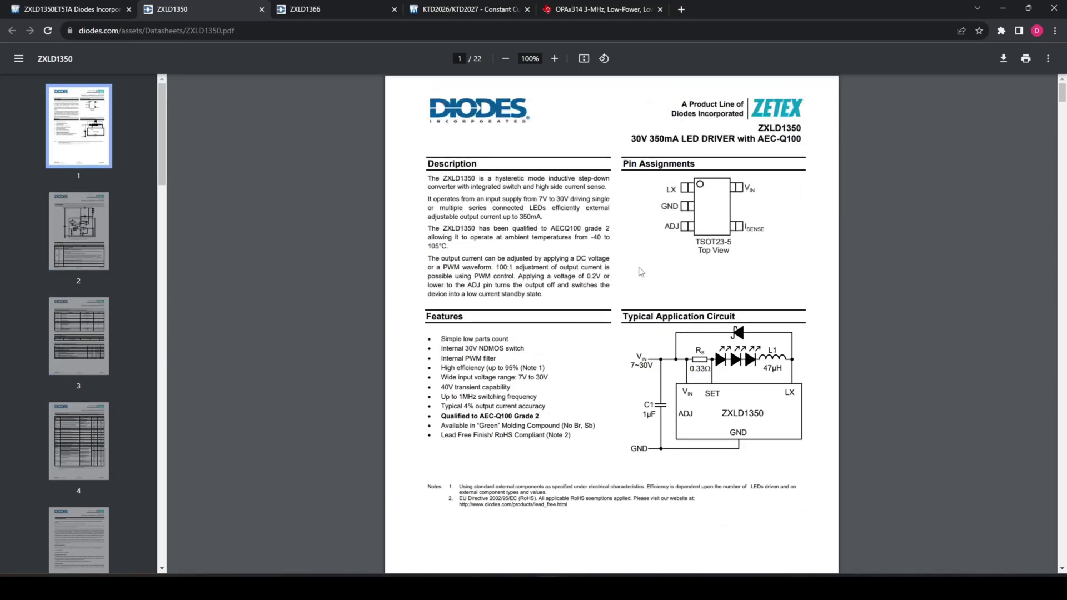
scroll(641, 271, down, 10)
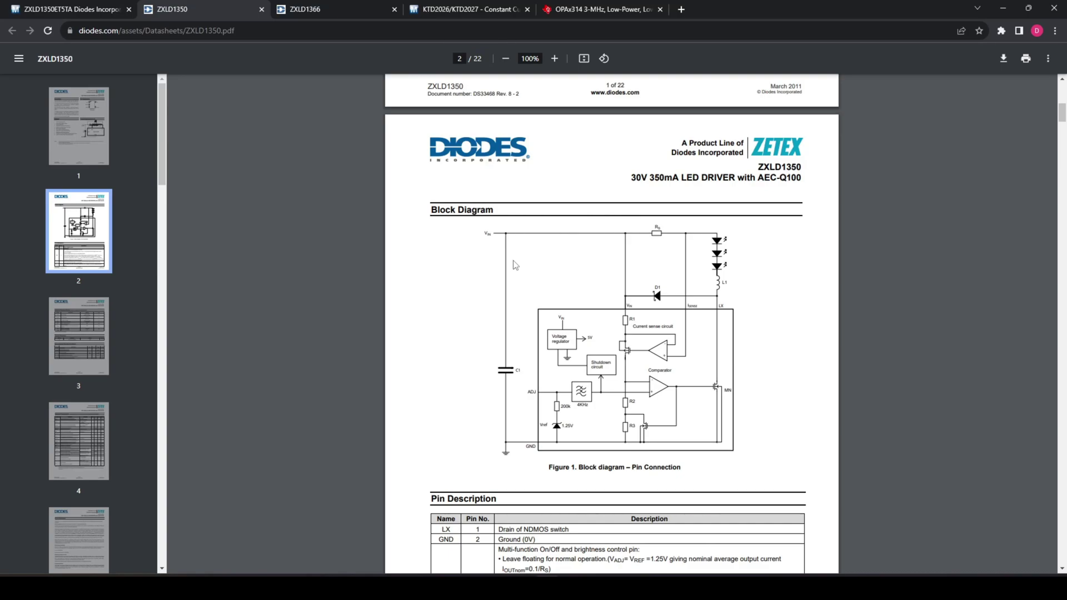
scroll(488, 287, down, 20)
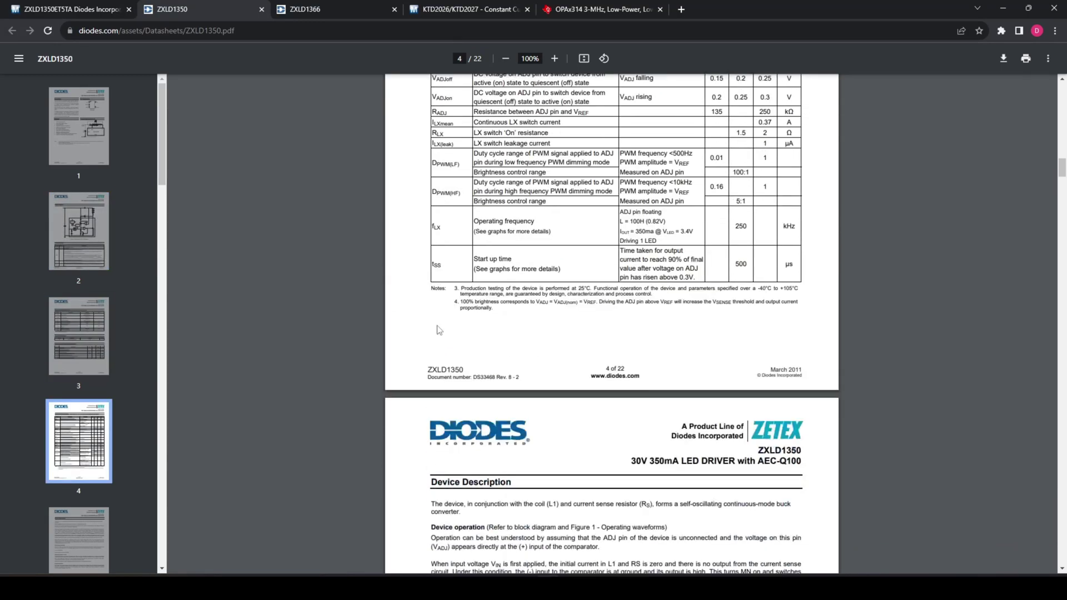
scroll(436, 327, up, 1)
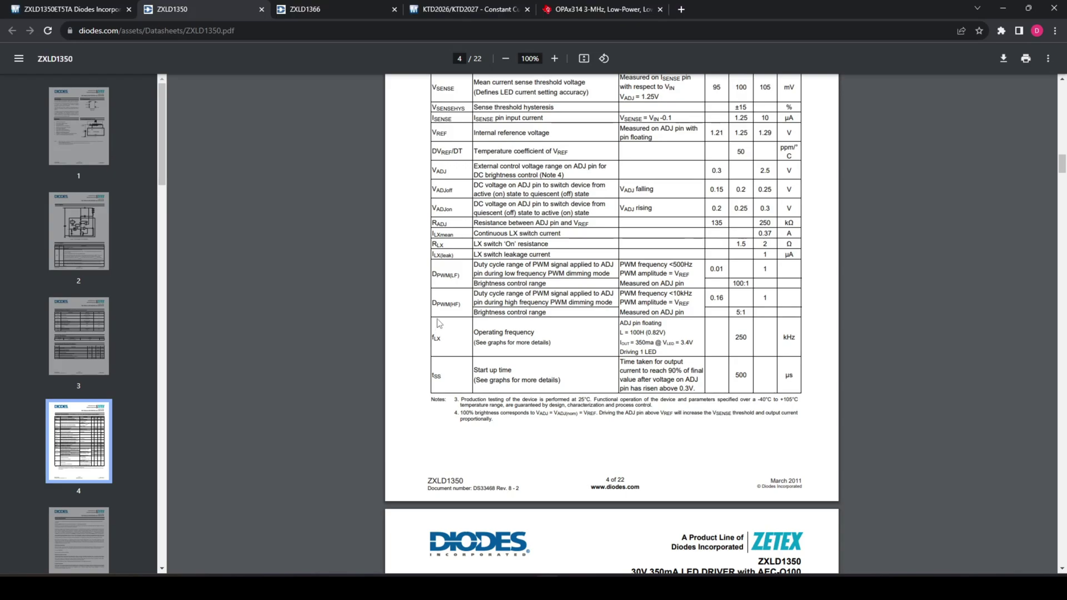
scroll(436, 327, down, 3)
scroll(444, 401, down, 5)
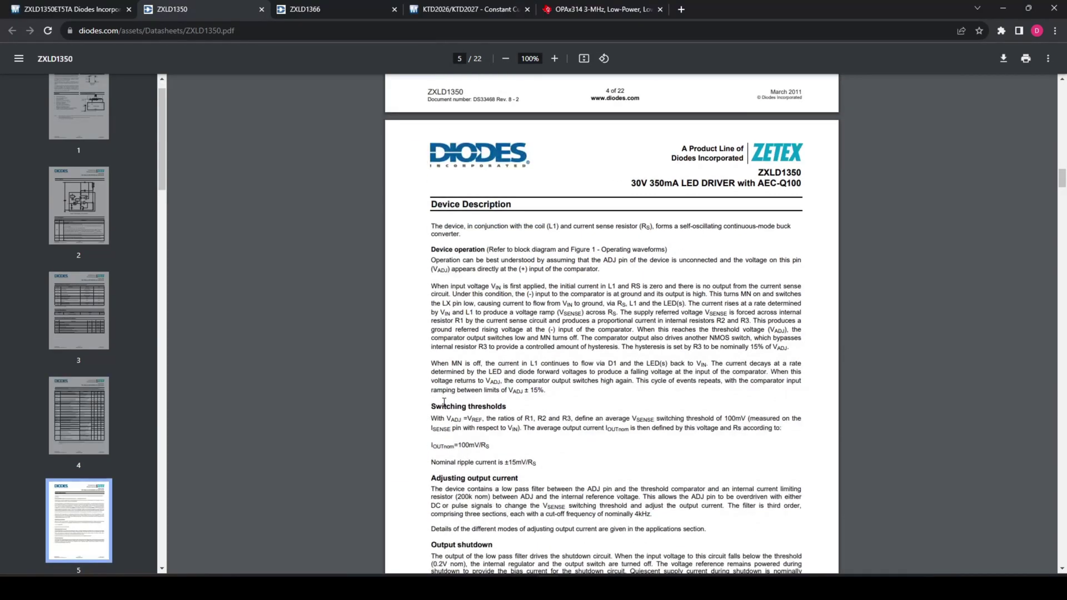
scroll(444, 402, down, 1)
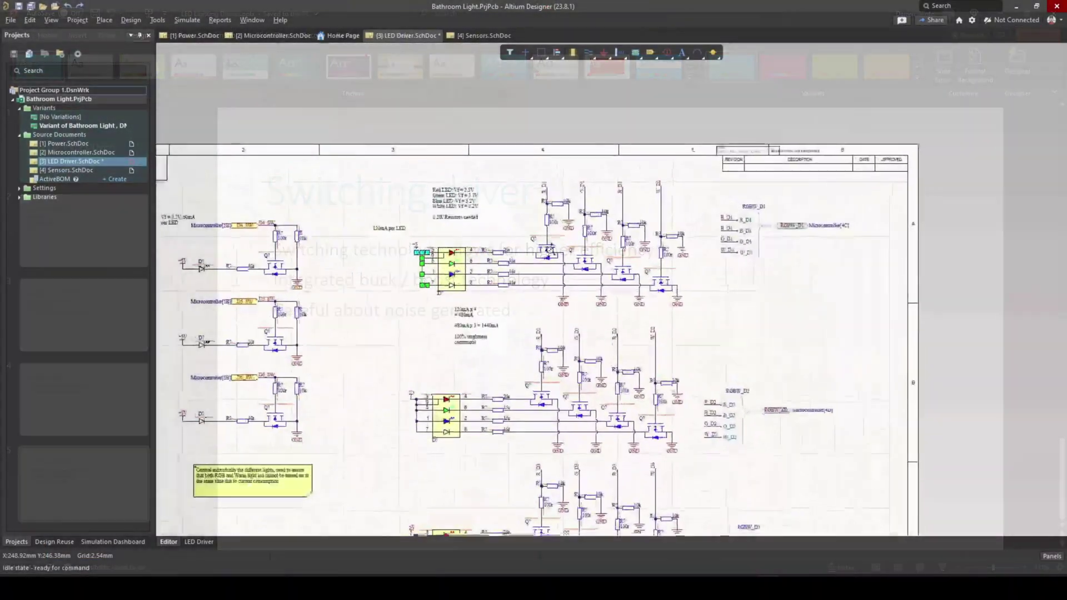
Step: Switch to Altium Designer and look over the single-LED and RGBW LED circuits on the LED Driver schematic
key(ctrl+Page_Down)
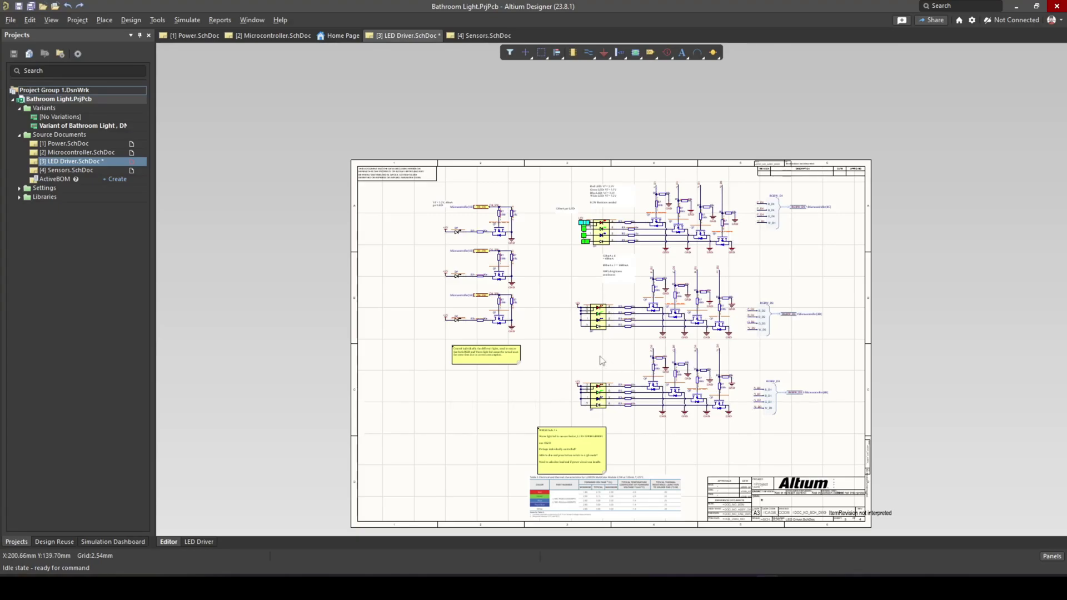
scroll(642, 208, up, 2)
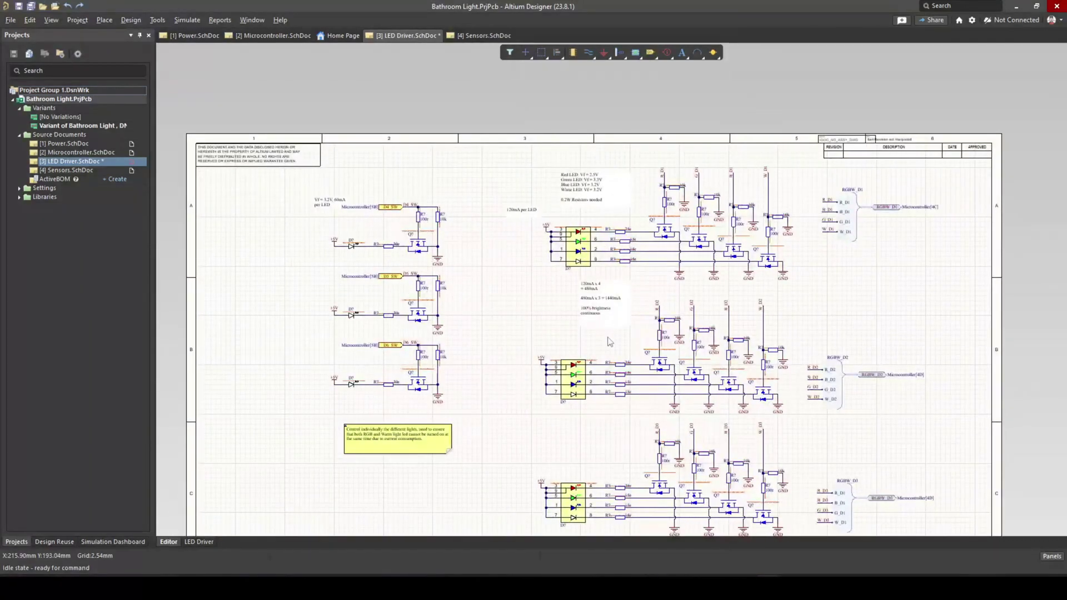
drag(505, 353, 483, 316)
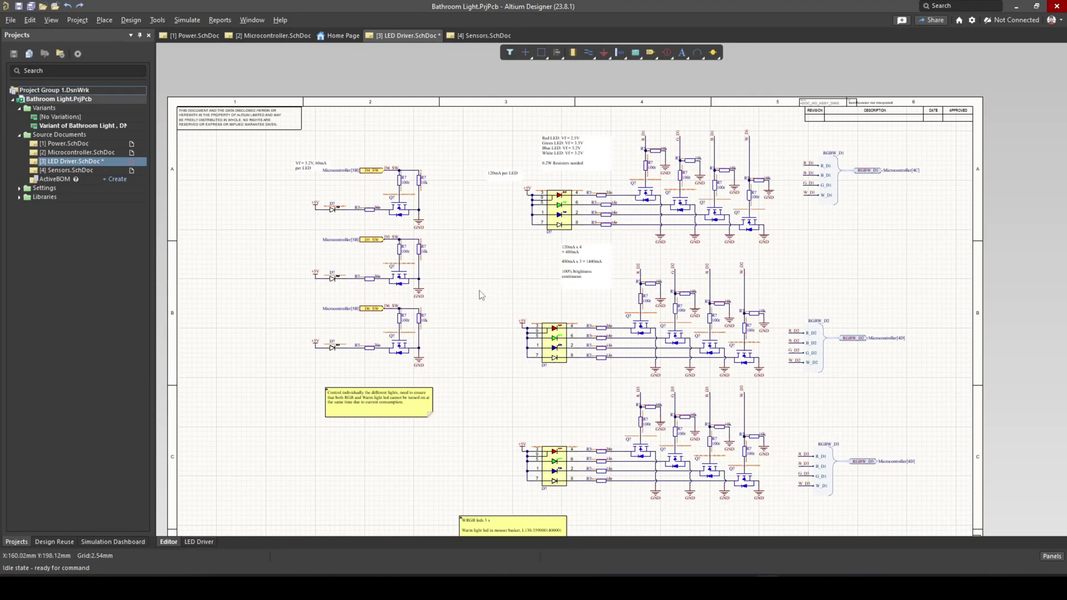
drag(481, 295, 455, 236)
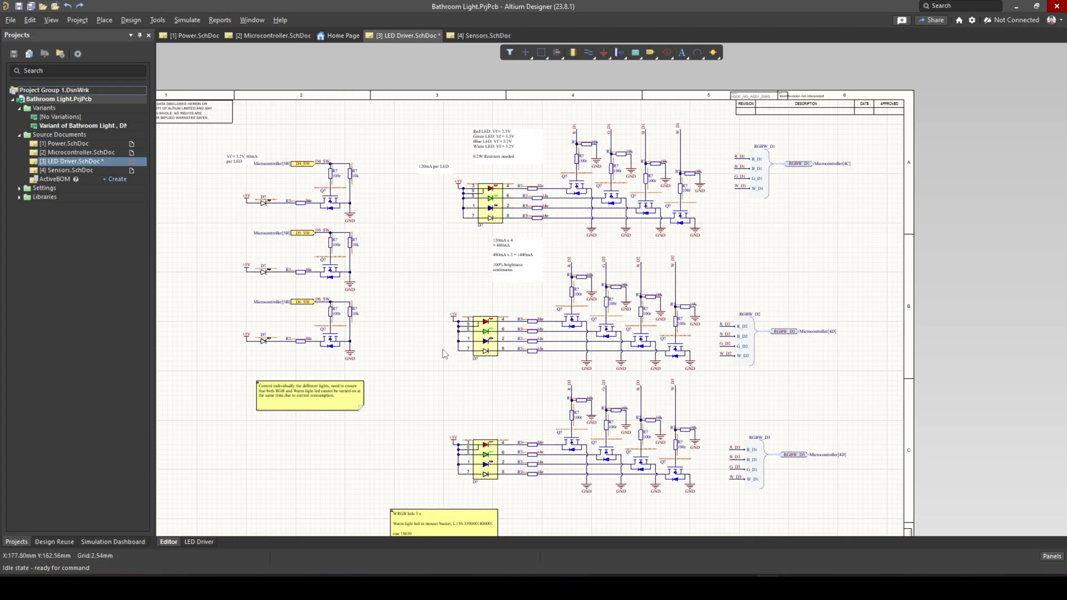
drag(448, 354, 502, 328)
scroll(494, 353, up, 2)
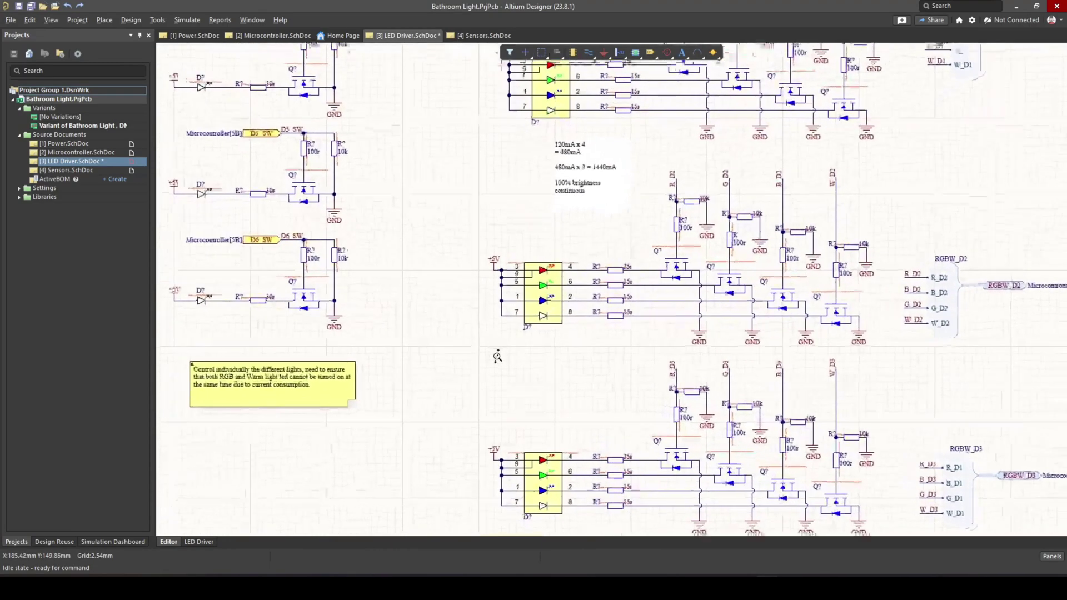
scroll(498, 357, down, 3)
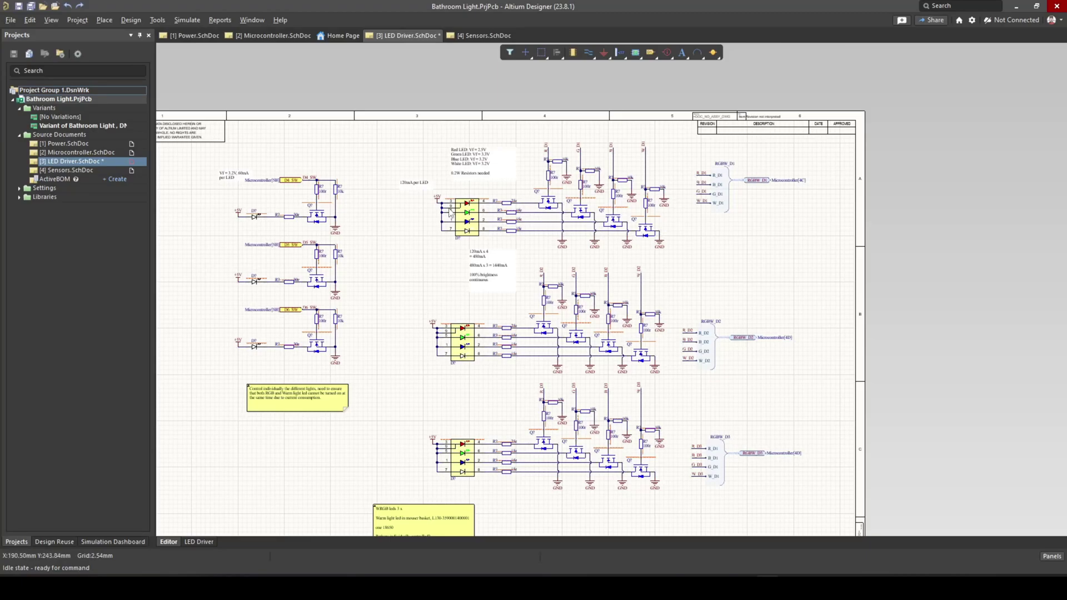
Step: Inspect the first RGBW LED's series resistors, MOSFETs and current notes, and compare them with the other two RGBW circuits
scroll(497, 228, up, 2)
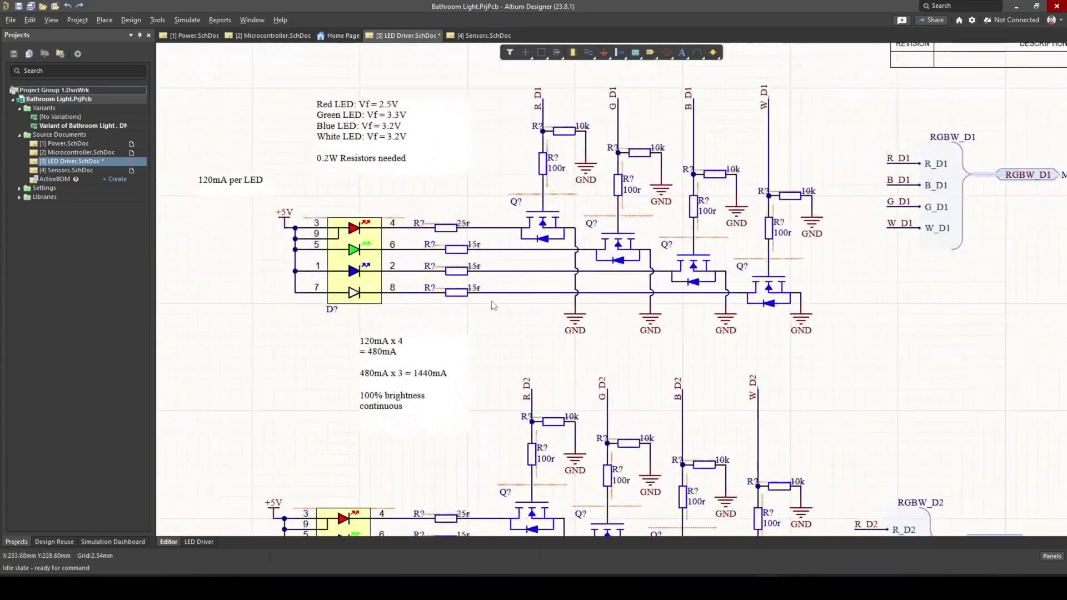
scroll(492, 307, down, 2)
scroll(525, 276, up, 2)
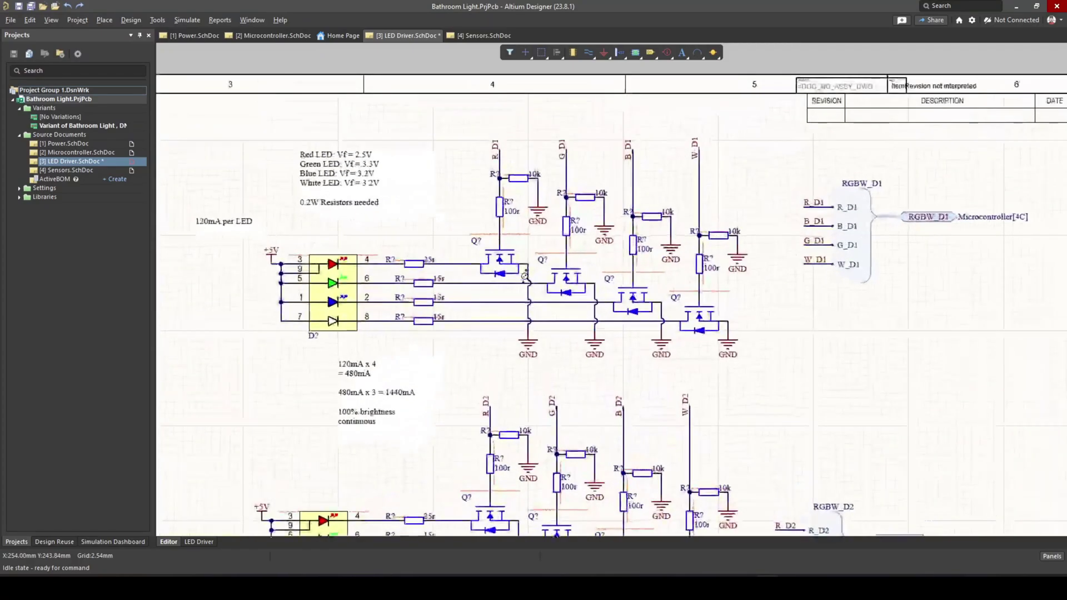
scroll(333, 393, down, 3)
scroll(581, 353, up, 1)
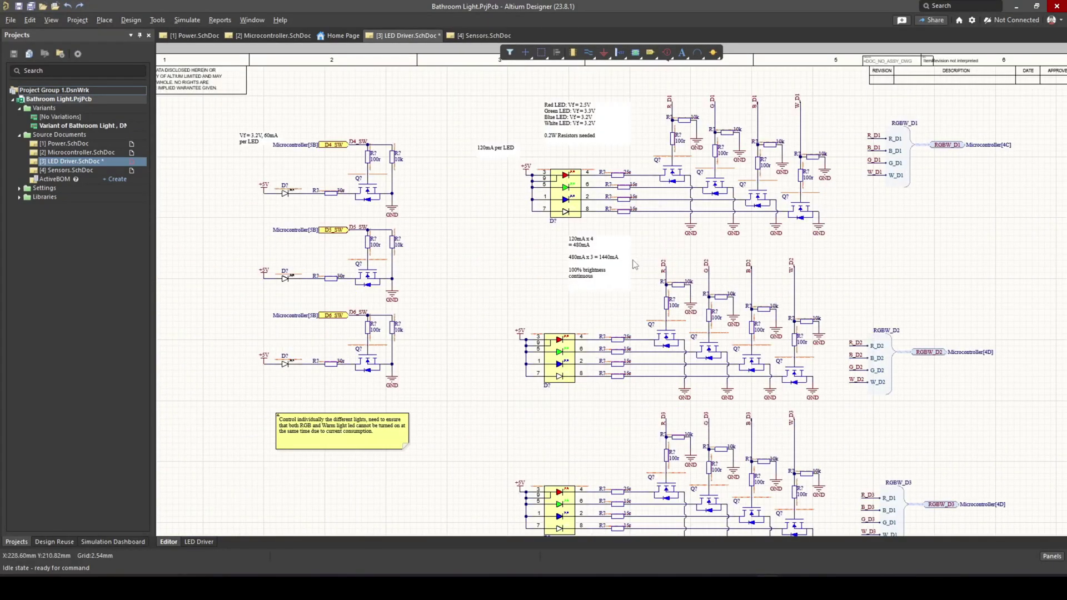
scroll(453, 361, down, 2)
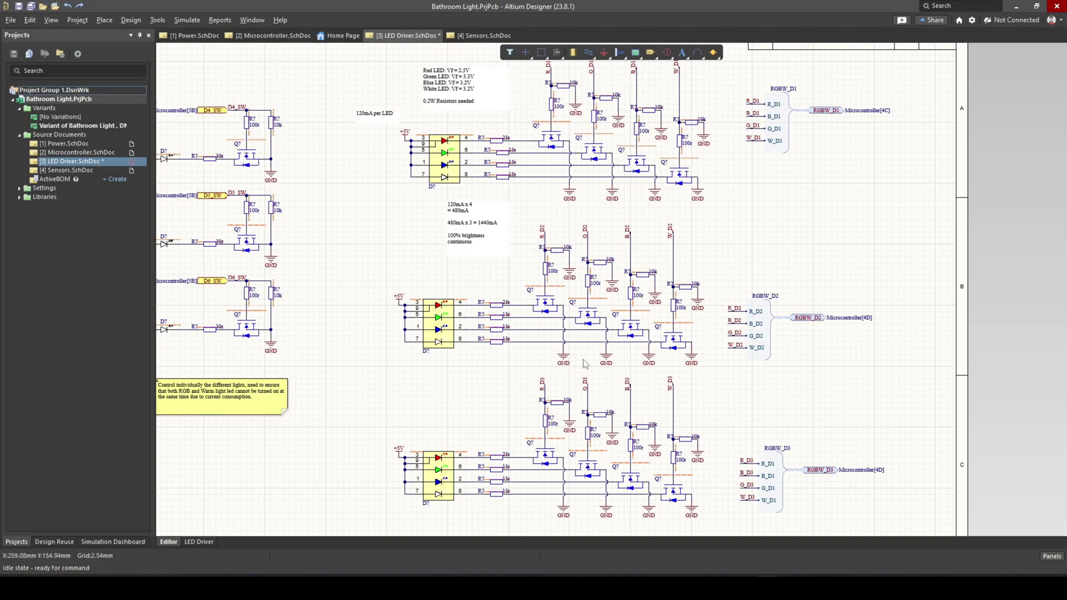
Step: Examine the three single-LED switching circuits driven by D4_SW to D6_SW alongside the RGBW LED circuits
scroll(664, 340, left, 3)
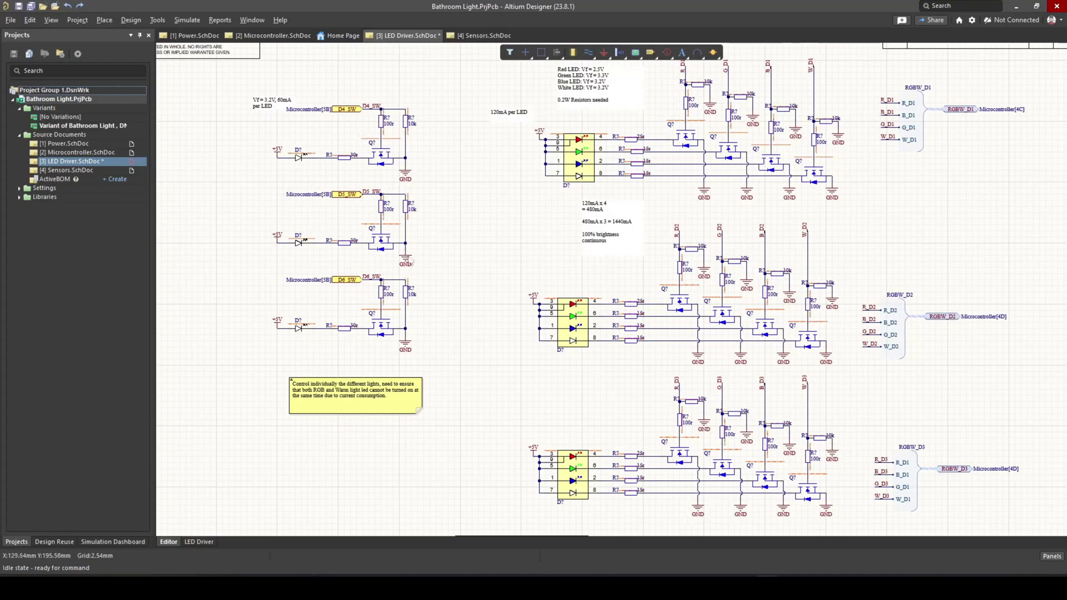
scroll(410, 260, down, 1)
scroll(364, 237, down, 1)
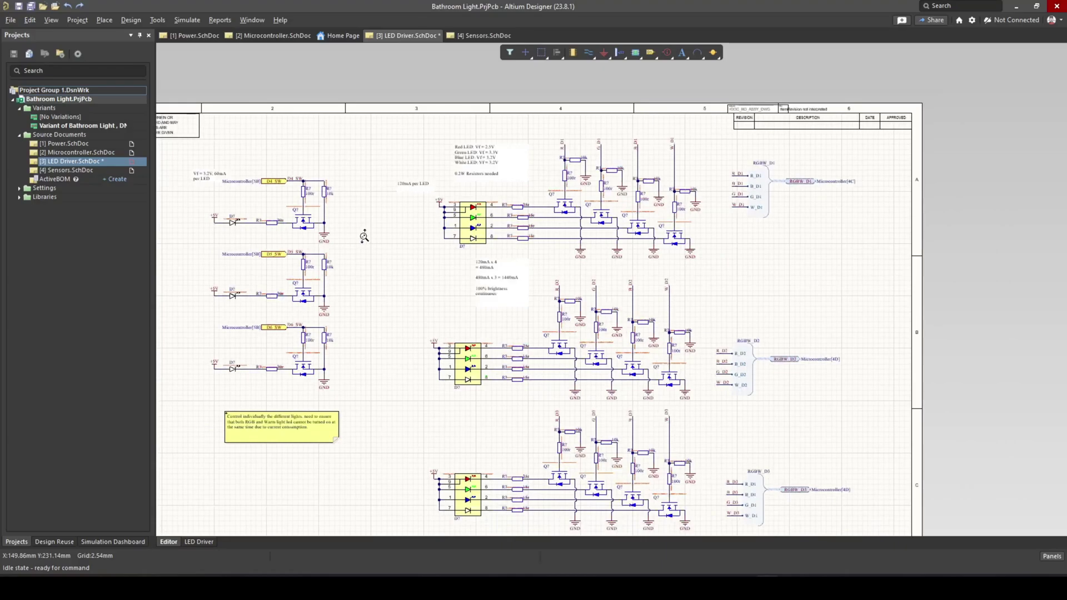
scroll(364, 236, down, 1)
scroll(497, 272, up, 3)
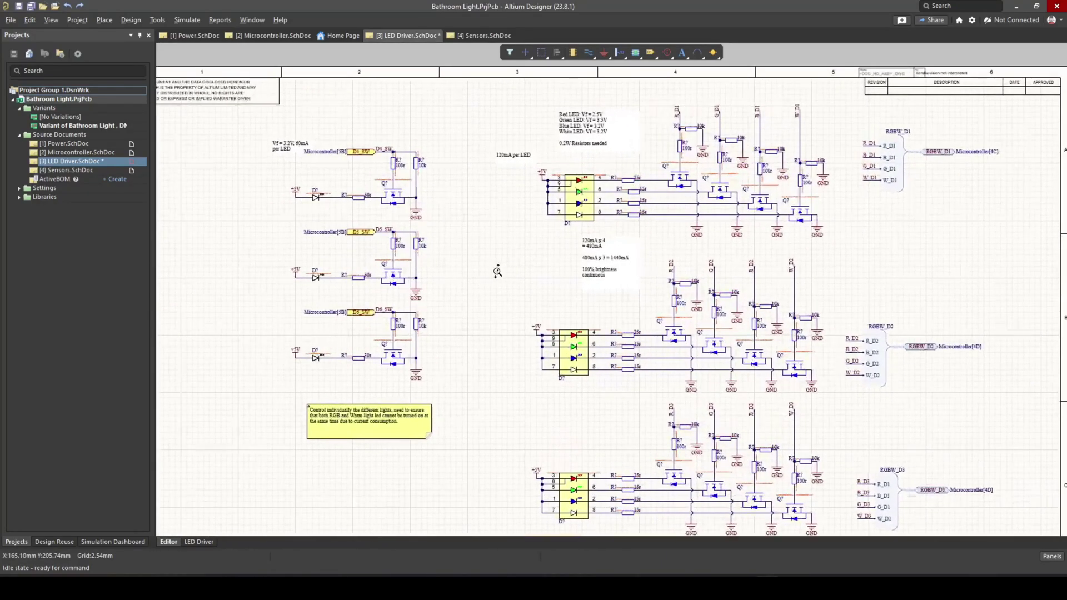
scroll(542, 180, up, 2)
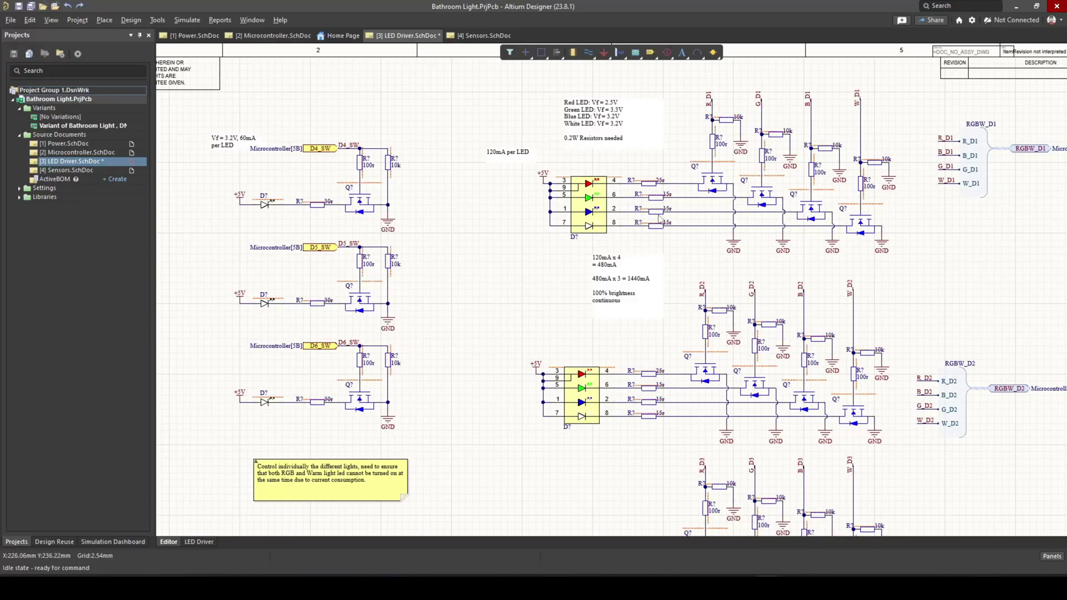
scroll(587, 210, right, 2)
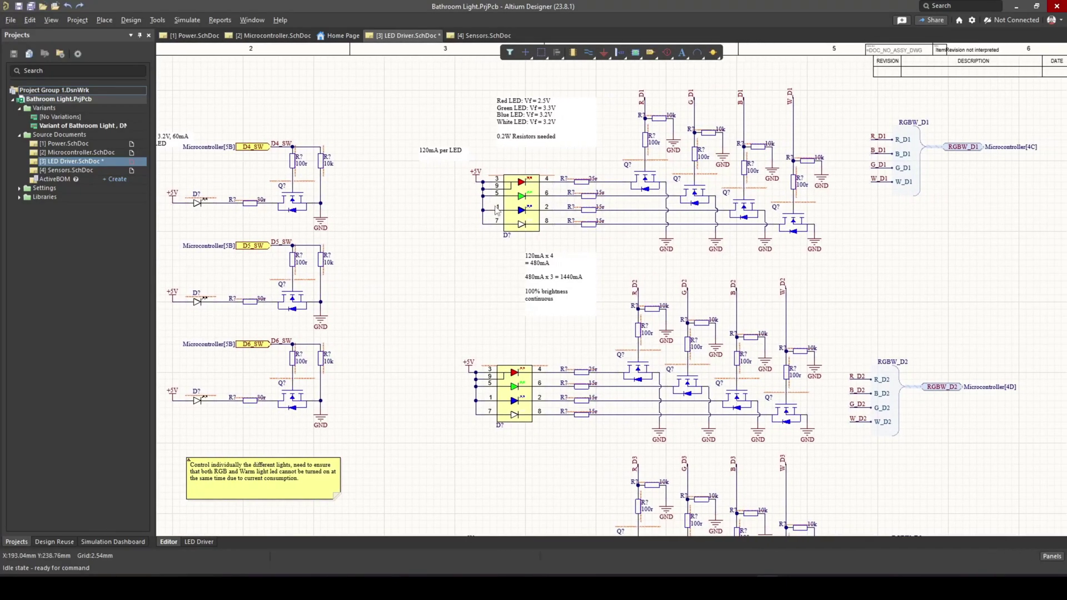
Step: Review the WRGB note and LED characteristics table low on the sheet together with the complete LED driver layout
scroll(496, 210, down, 3)
scroll(496, 210, down, 3)
drag(424, 313, 481, 273)
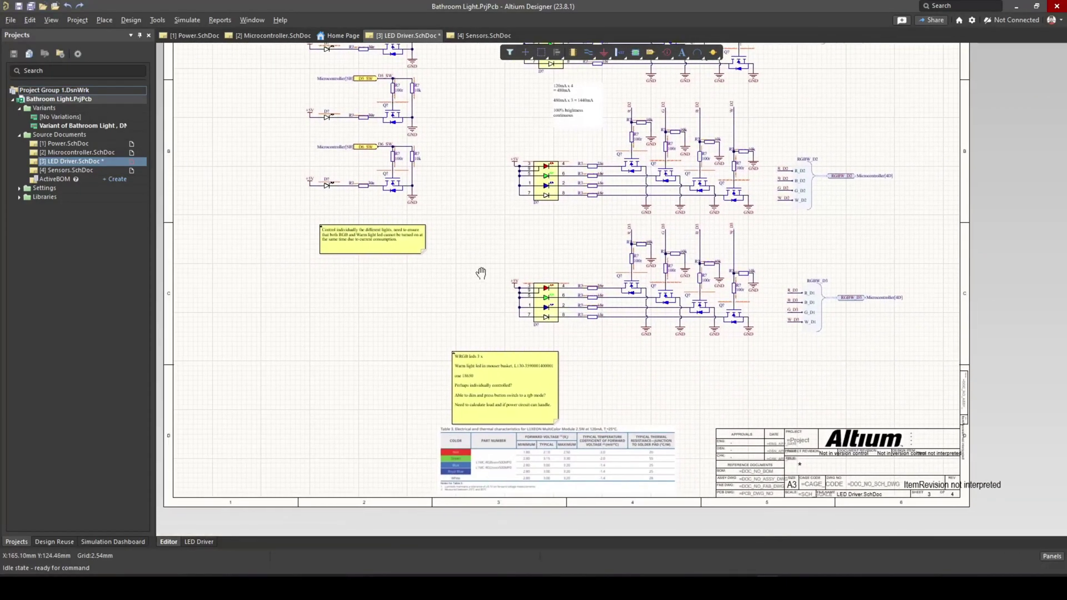
scroll(481, 273, up, 3)
scroll(543, 231, down, 3)
drag(553, 231, 534, 473)
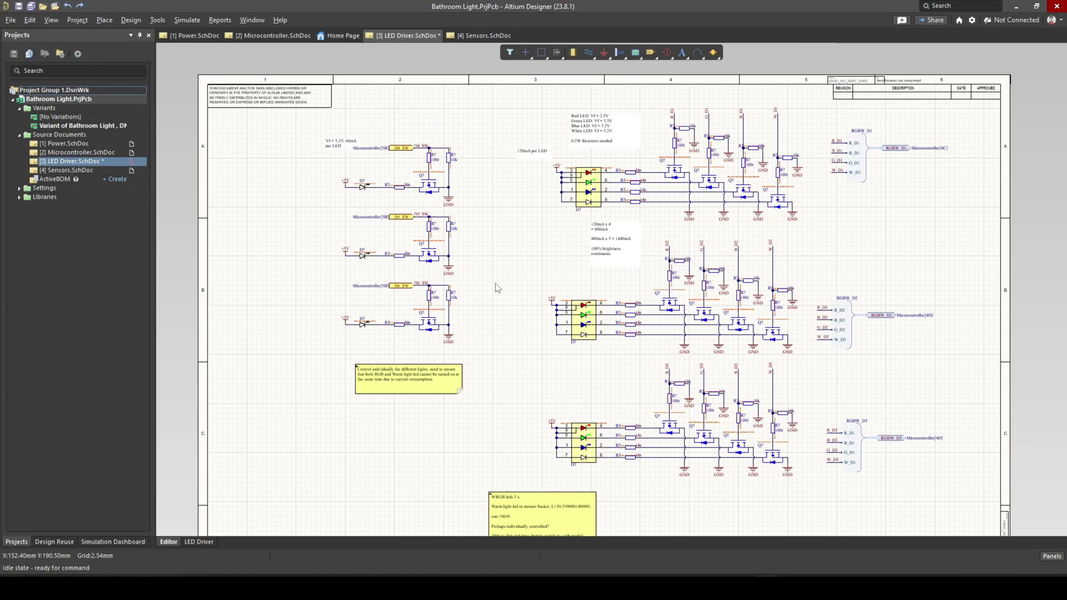
scroll(506, 294, down, 3)
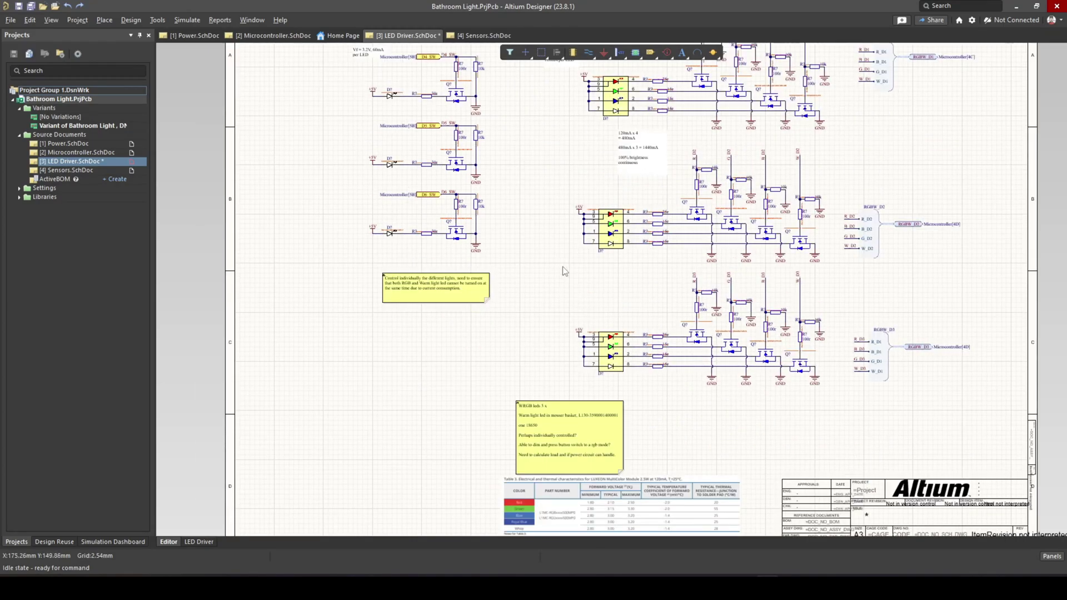